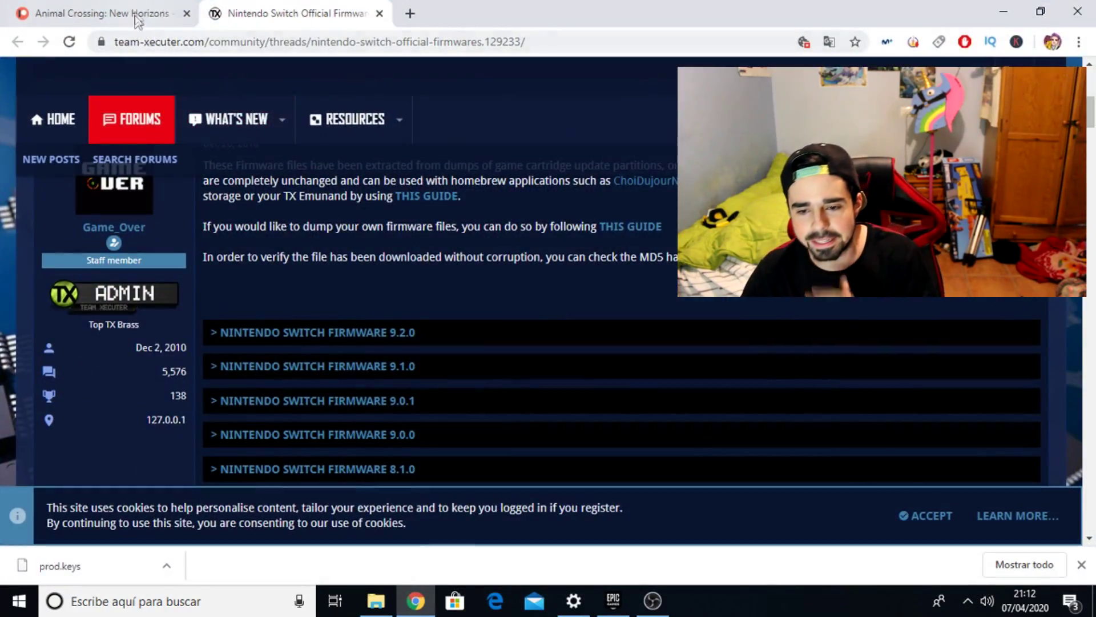
# - Review the Animal Crossing preview build post and its attached downloads on Patreon, and return to the Nintendo Switch firmware thread
pyautogui.click(136, 14)
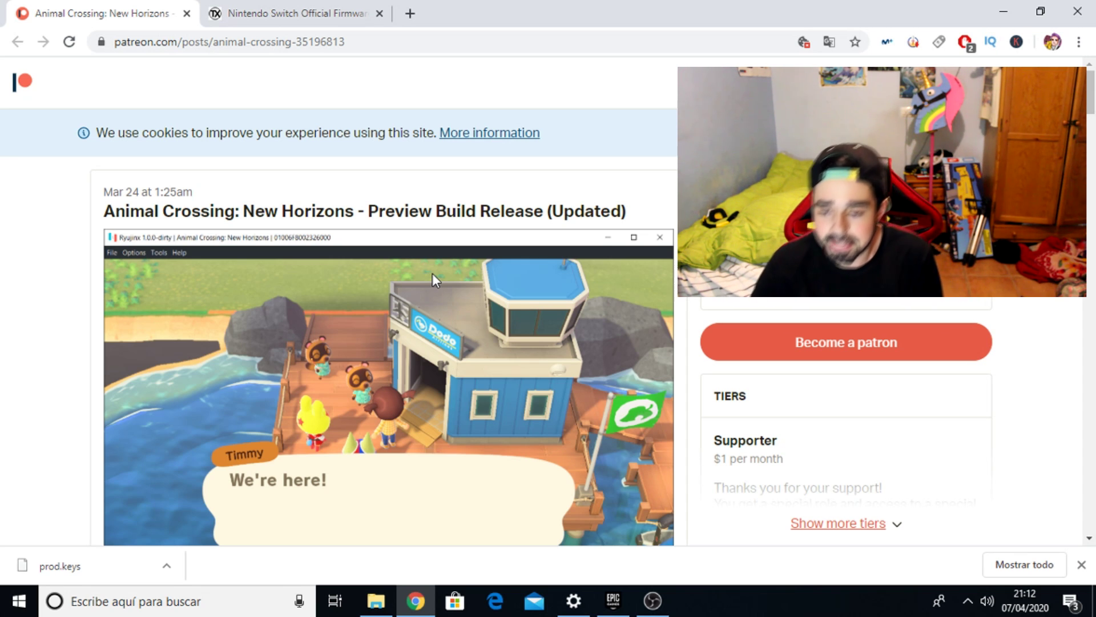
pyautogui.scroll(-15, 375, 293)
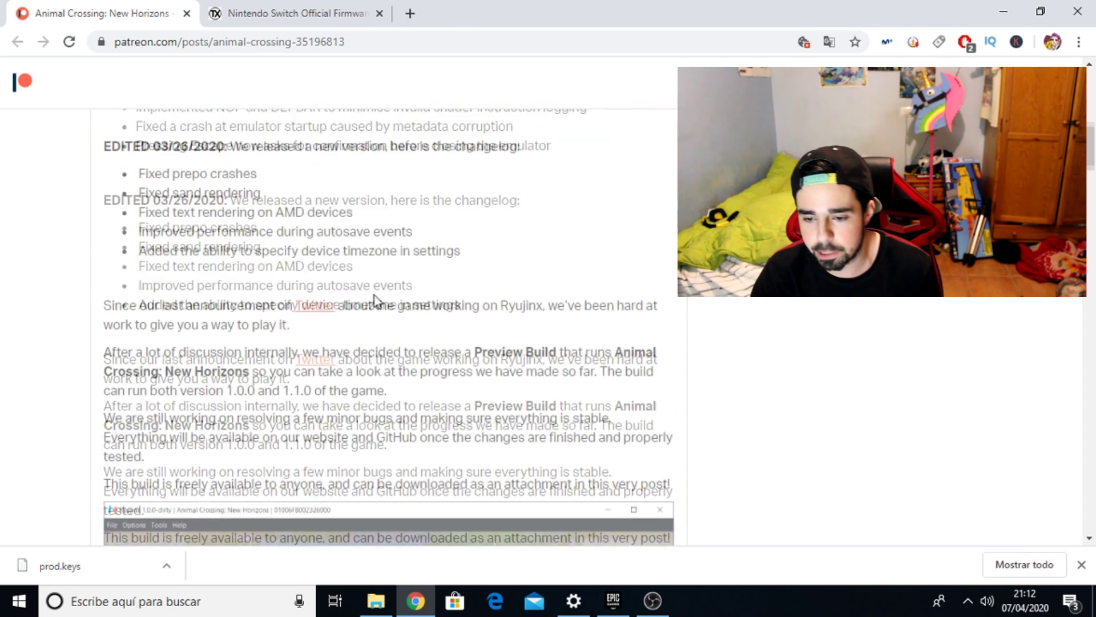
pyautogui.scroll(-20, 366, 286)
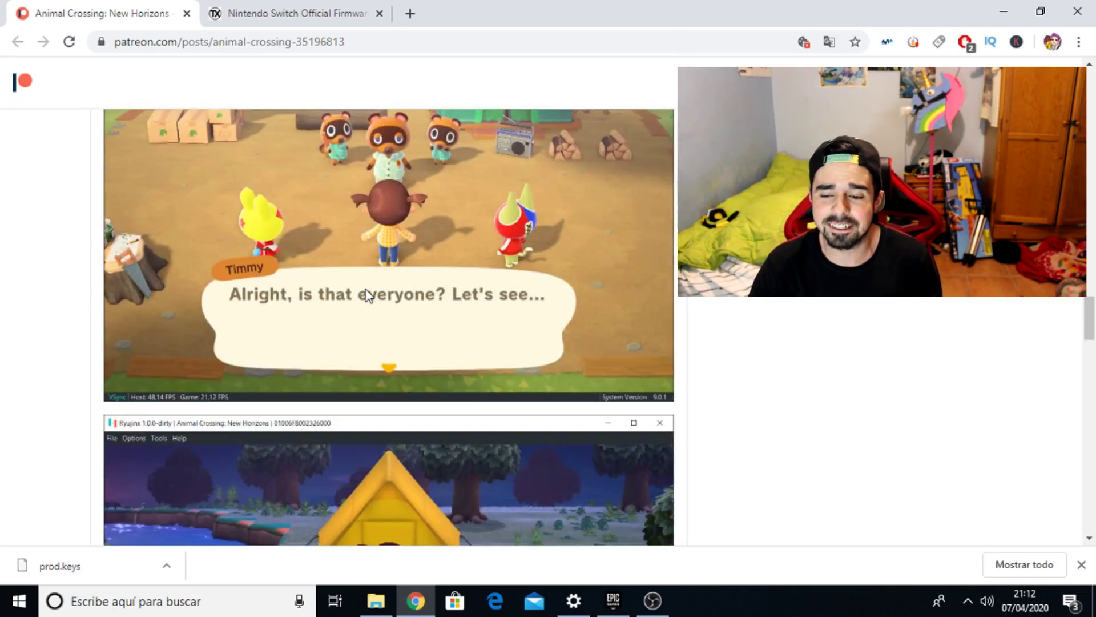
pyautogui.scroll(6, 360, 291)
pyautogui.scroll(-4, 348, 301)
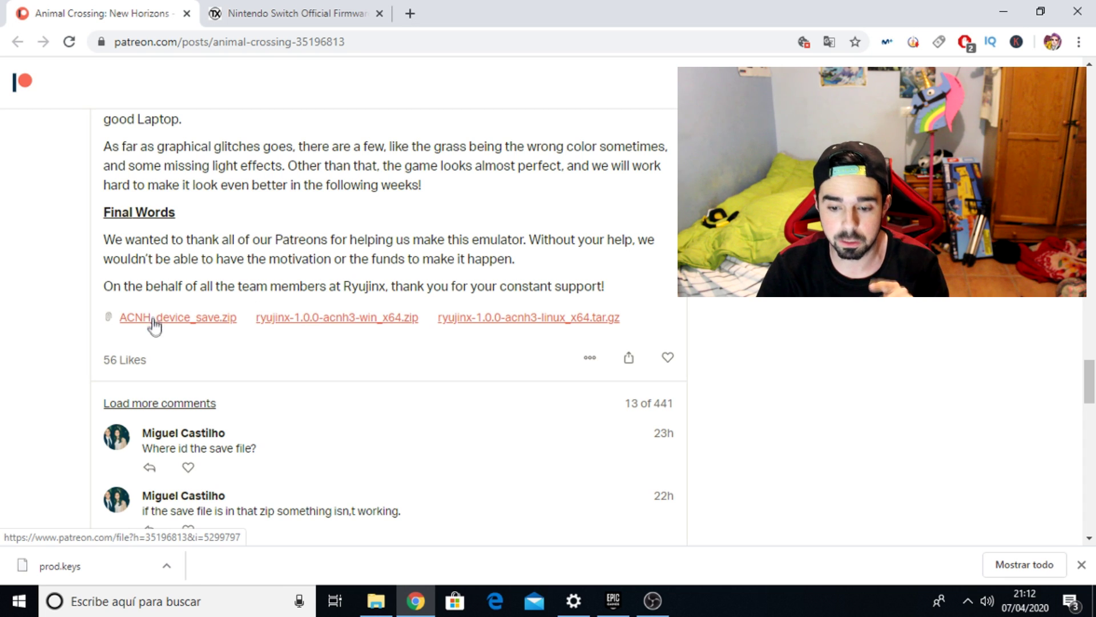
pyautogui.click(308, 10)
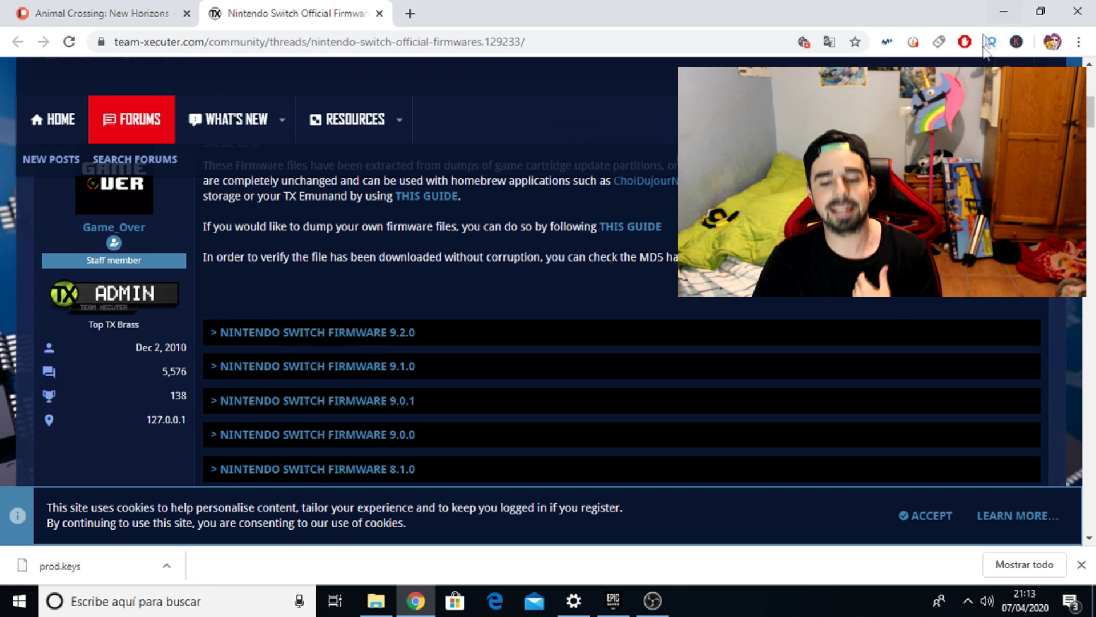
# - Check the downloaded files in the desktop folder "video animal", including prod.keys and the ryujinx-1.0.0-acnh3-win_x64 archive
pyautogui.click(993, 1)
pyautogui.doubleClick(823, 514)
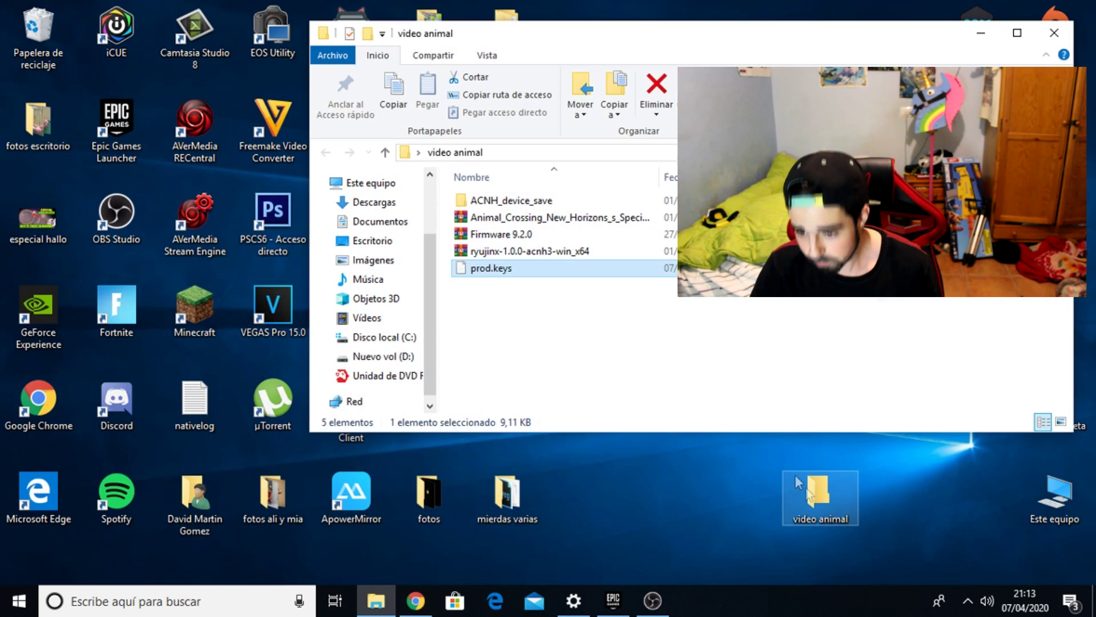
pyautogui.click(501, 282)
pyautogui.click(494, 270)
pyautogui.click(514, 340)
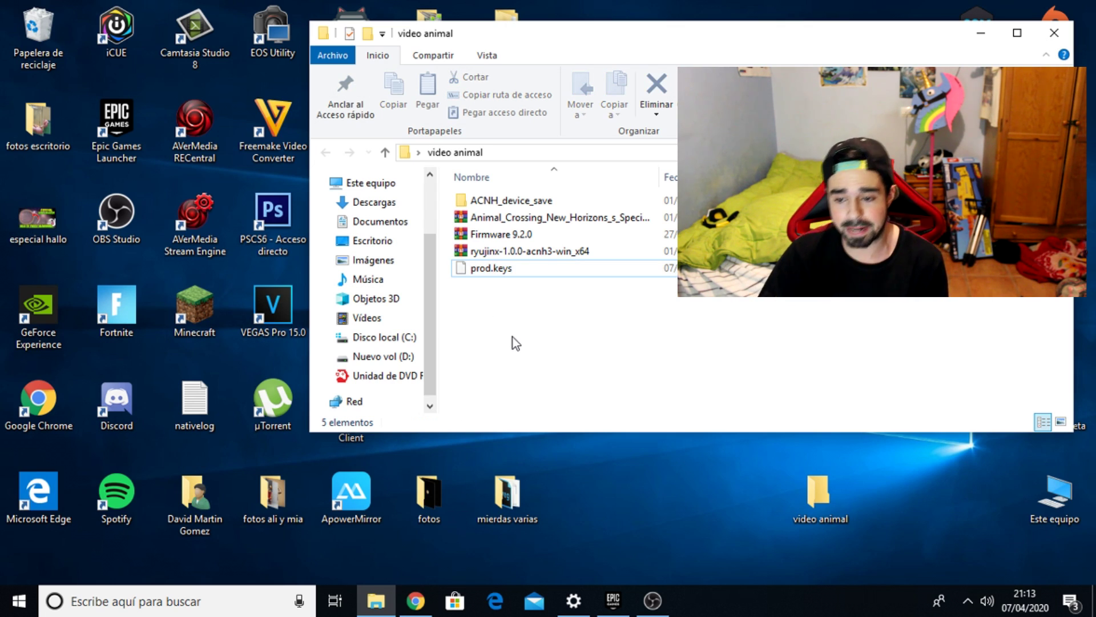
pyautogui.click(564, 256)
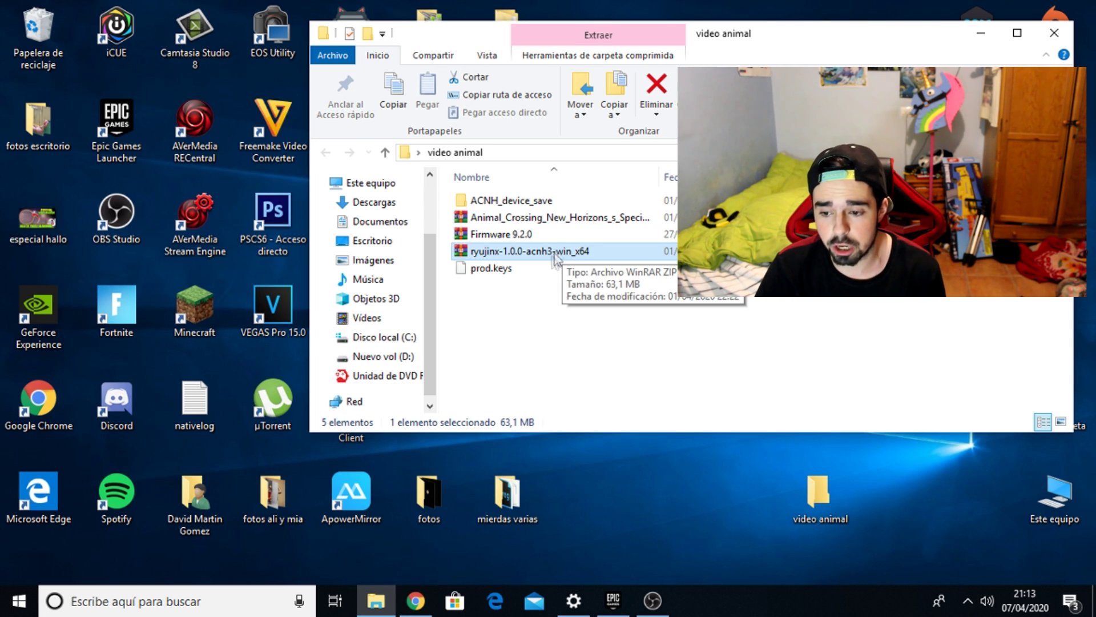
pyautogui.click(994, 43)
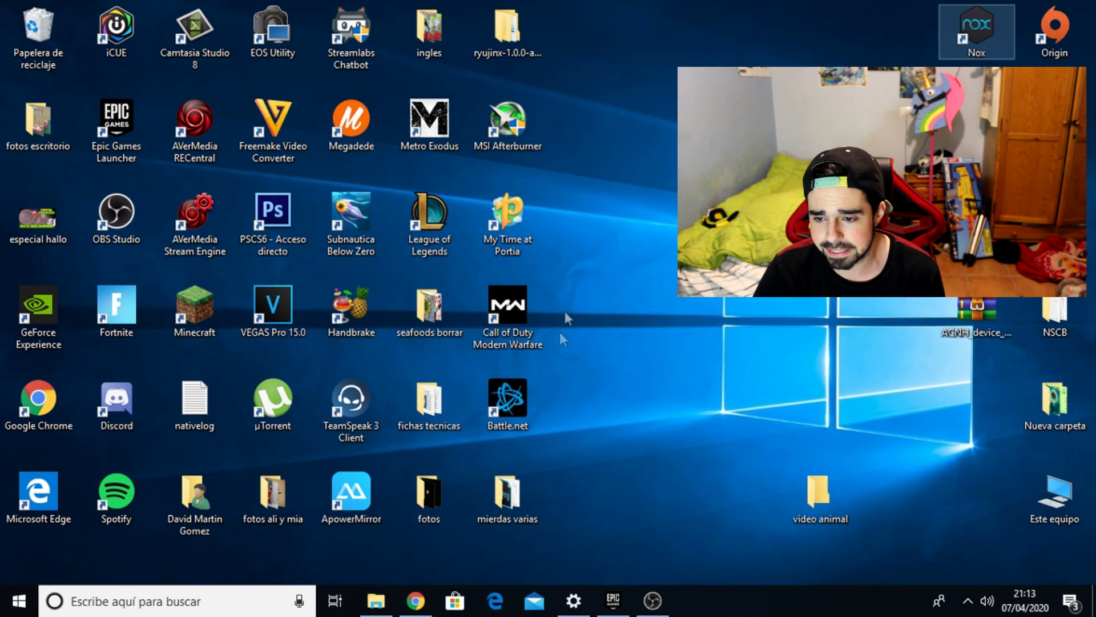
# - Launch Ryujinx once from the publish folder inside the extracted ryujinx-1.0.0-acnh3-win_x64 folder on the desktop, and close it
pyautogui.moveTo(507, 28); pyautogui.dragTo(674, 123)
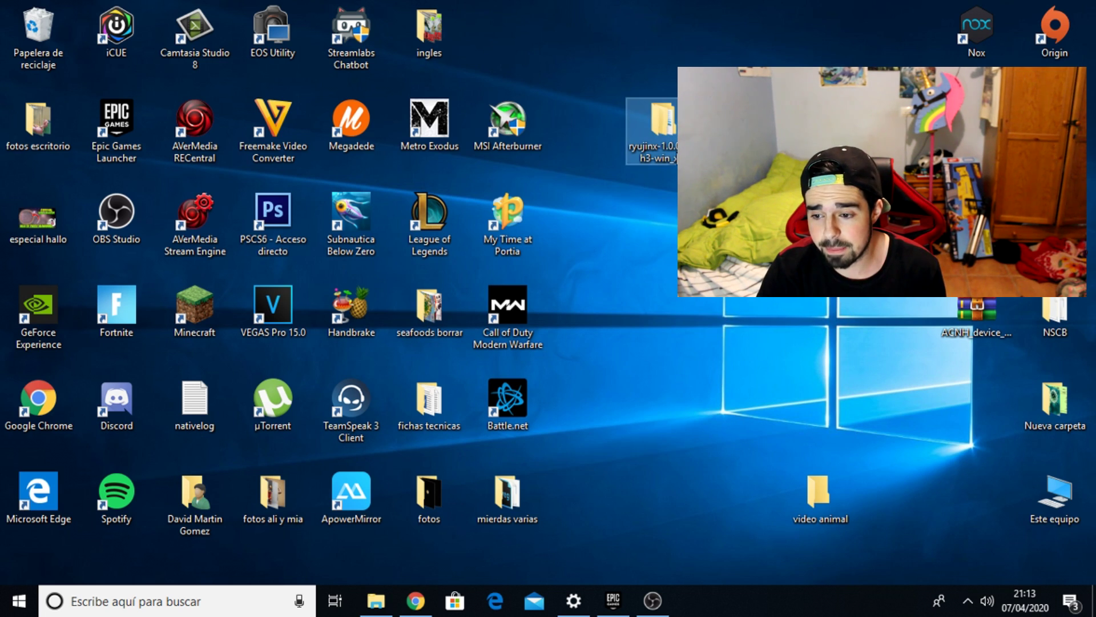
pyautogui.press('Return')
pyautogui.doubleClick(397, 301)
pyautogui.scroll(-2, 480, 357)
pyautogui.scroll(-20, 479, 357)
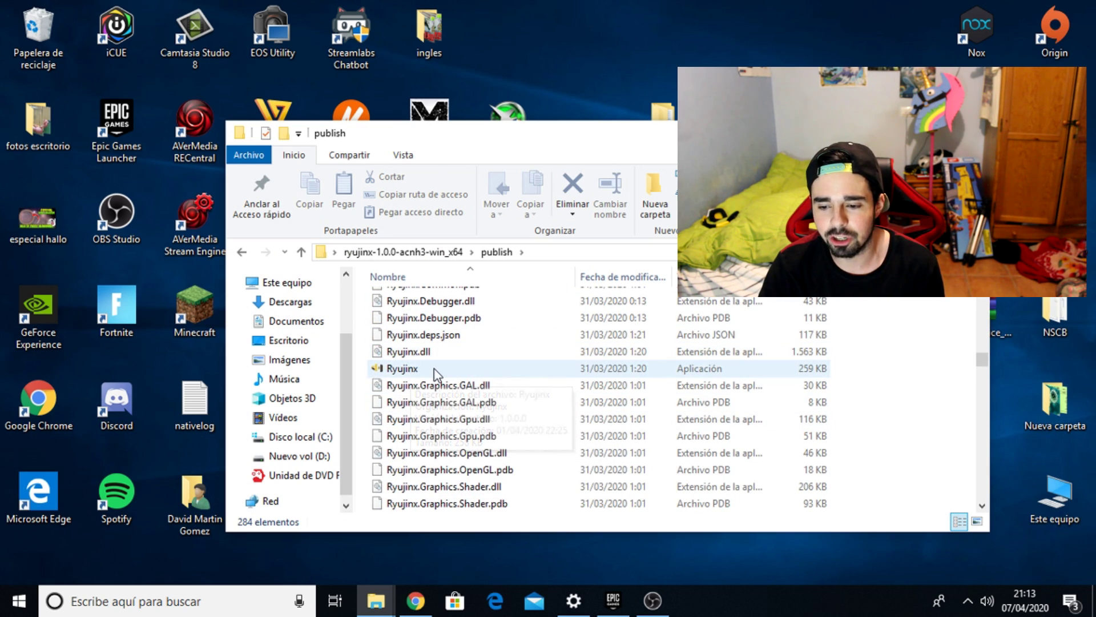
pyautogui.doubleClick(434, 369)
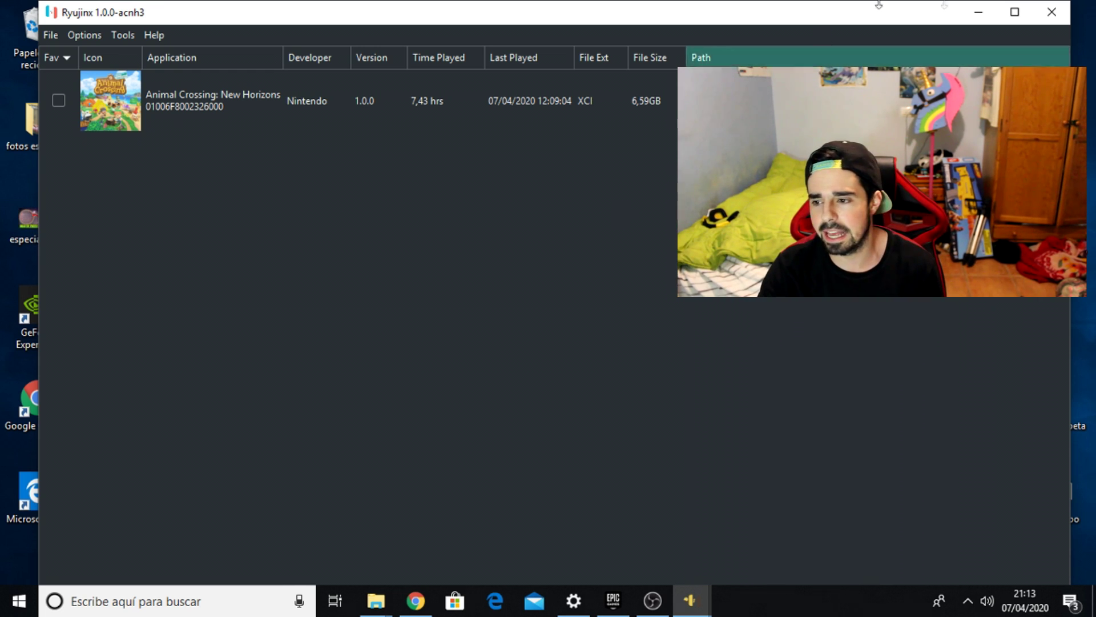
pyautogui.click(1061, 18)
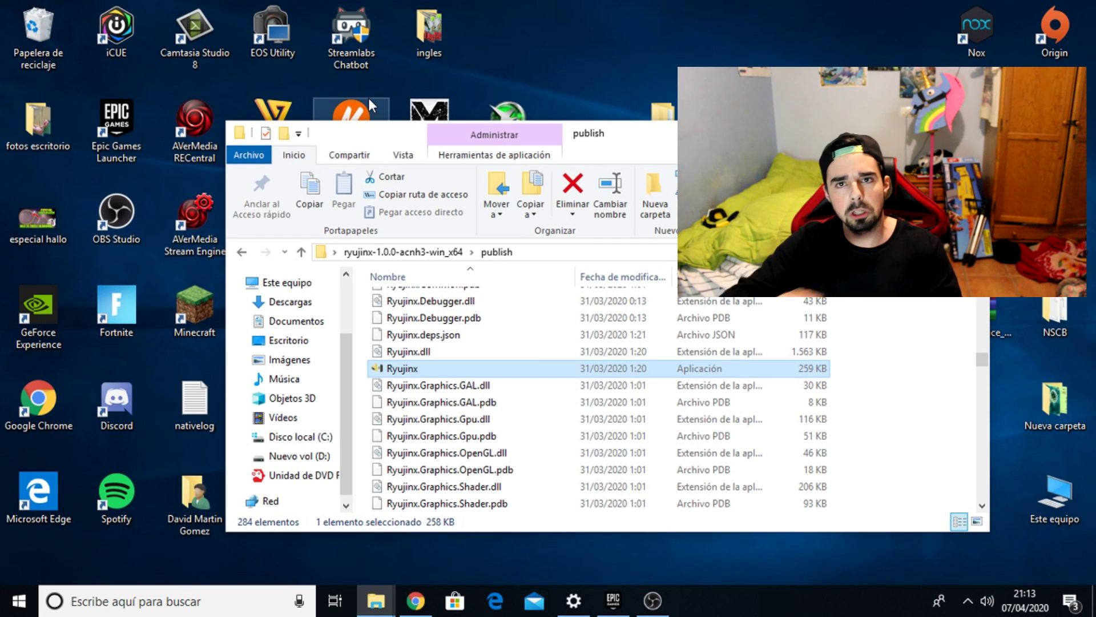
# - Locate the prod.keys file in the "video animal" folder, and put the folder window away
pyautogui.click(976, 130)
pyautogui.doubleClick(837, 517)
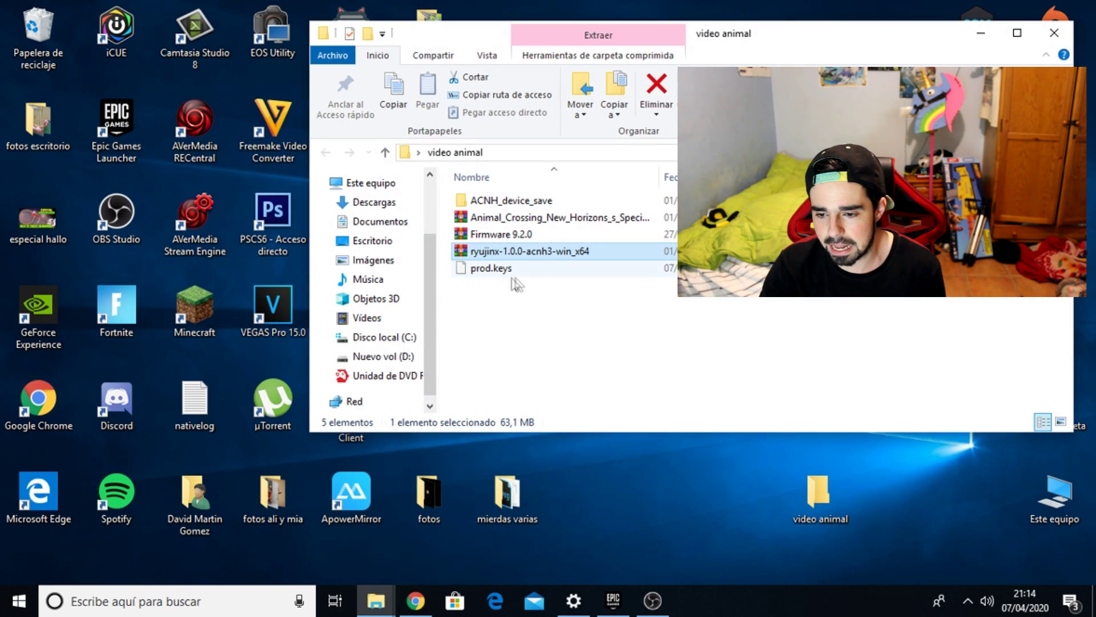
pyautogui.click(507, 268)
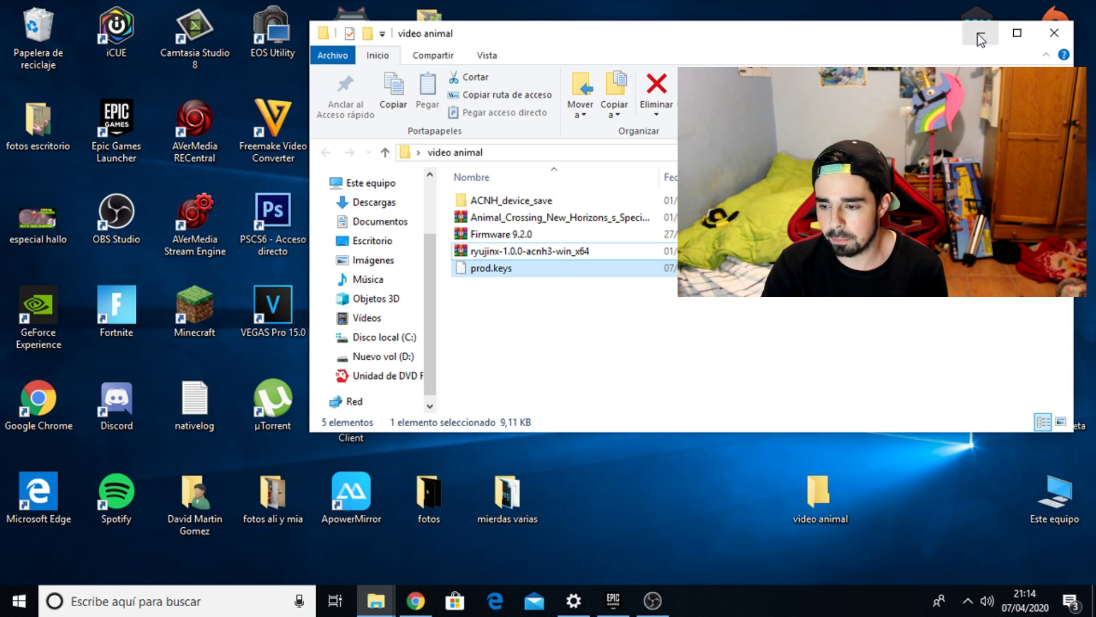
pyautogui.hotkey('alt', 'F4')
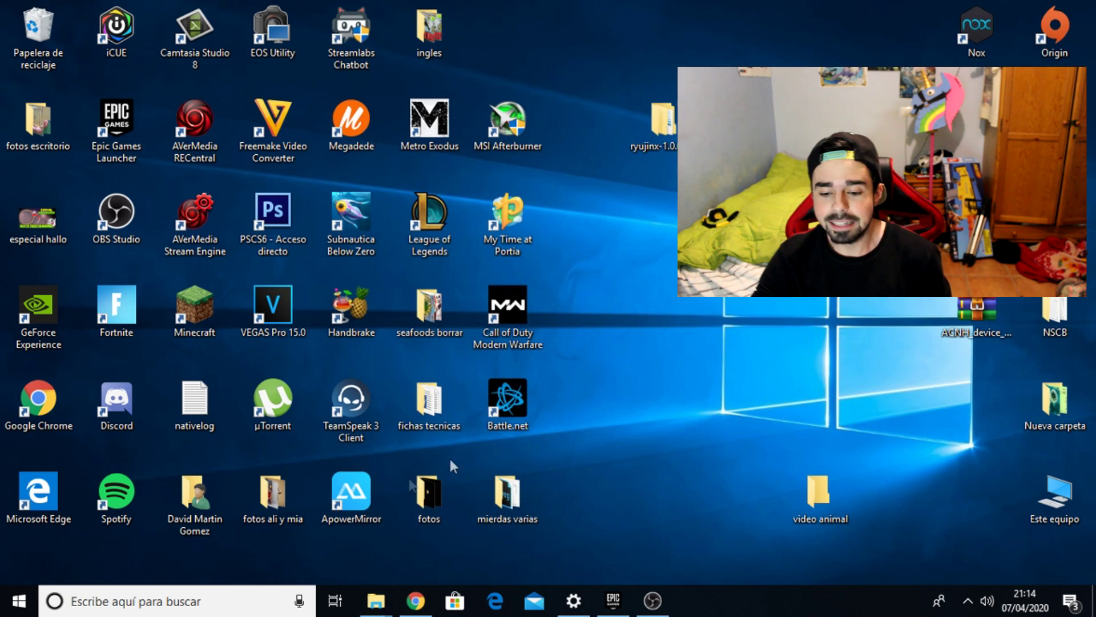
# - Search Windows for %appdata% and open the Roaming folder in a maximized window
pyautogui.click(209, 601)
pyautogui.write('%')
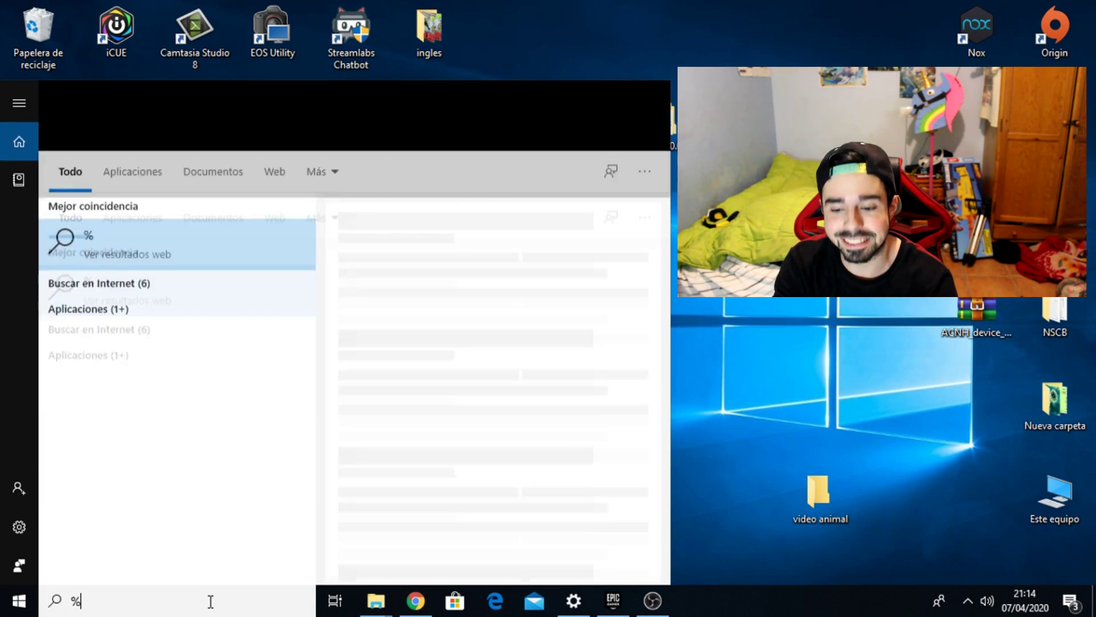
pyautogui.write('appdata%')
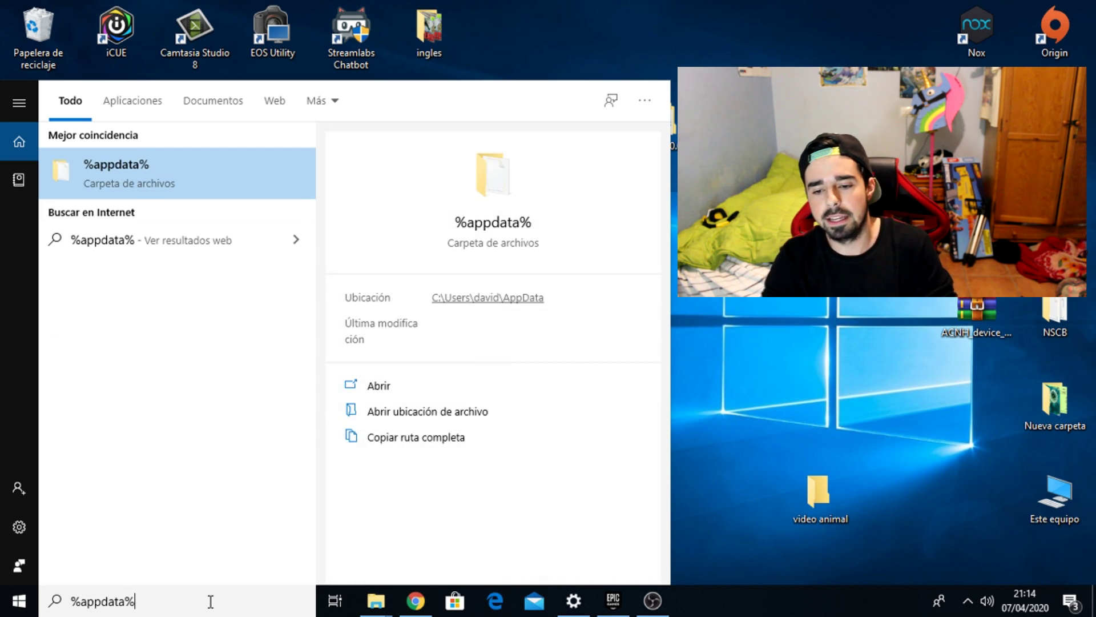
pyautogui.click(147, 165)
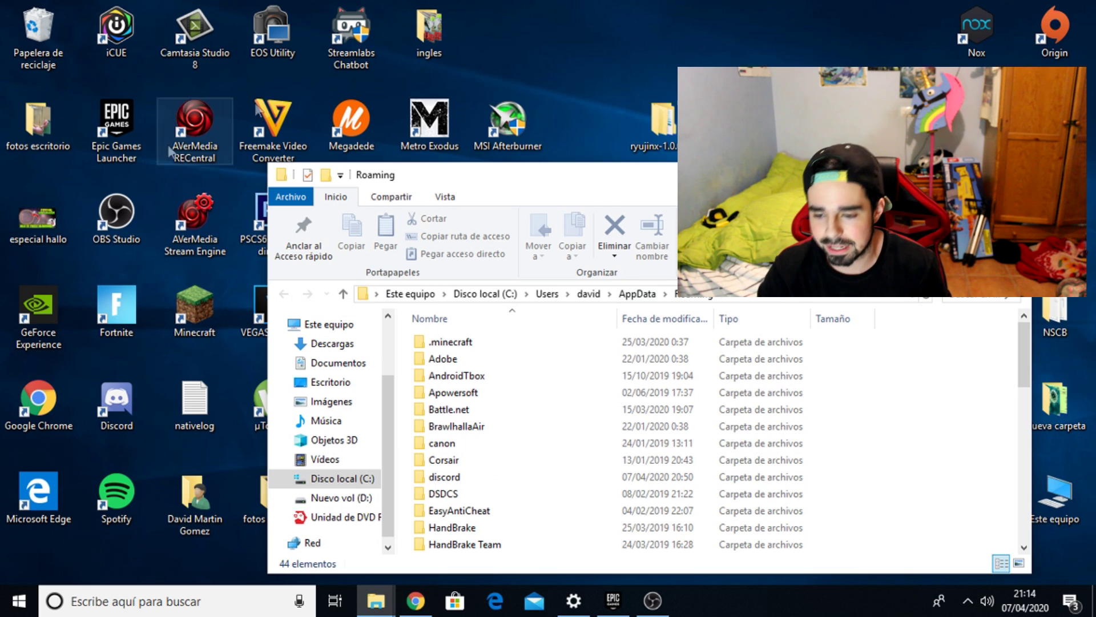
pyautogui.doubleClick(656, 177)
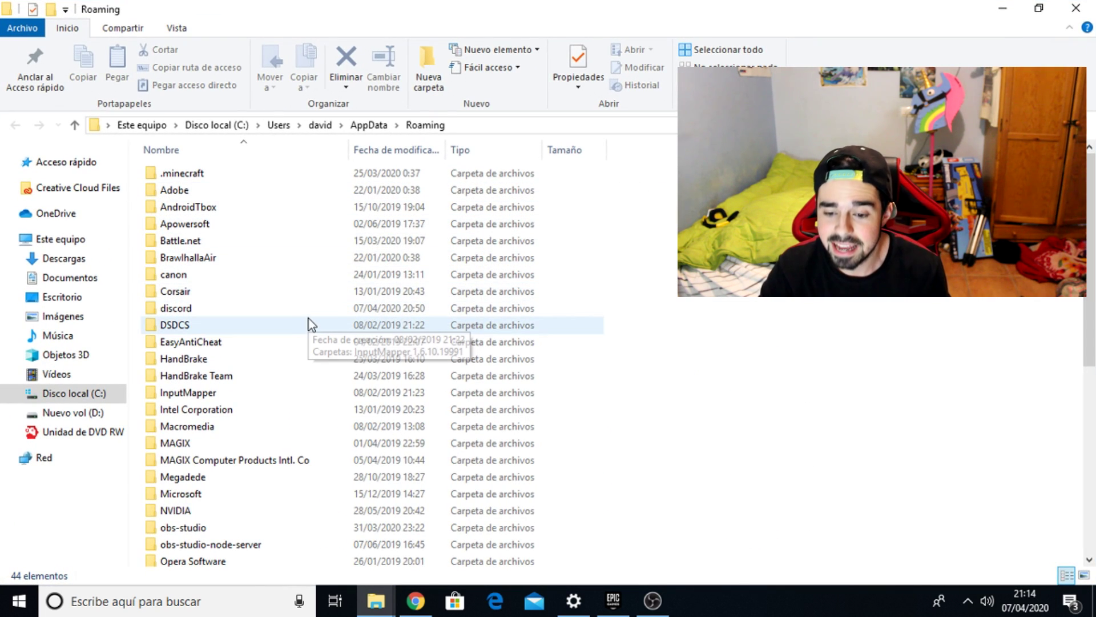
# - Check that prod.keys is in the system folder of Roaming's Ryujinx folder, and close the window
pyautogui.scroll(-2, 328, 348)
pyautogui.scroll(-1, 328, 345)
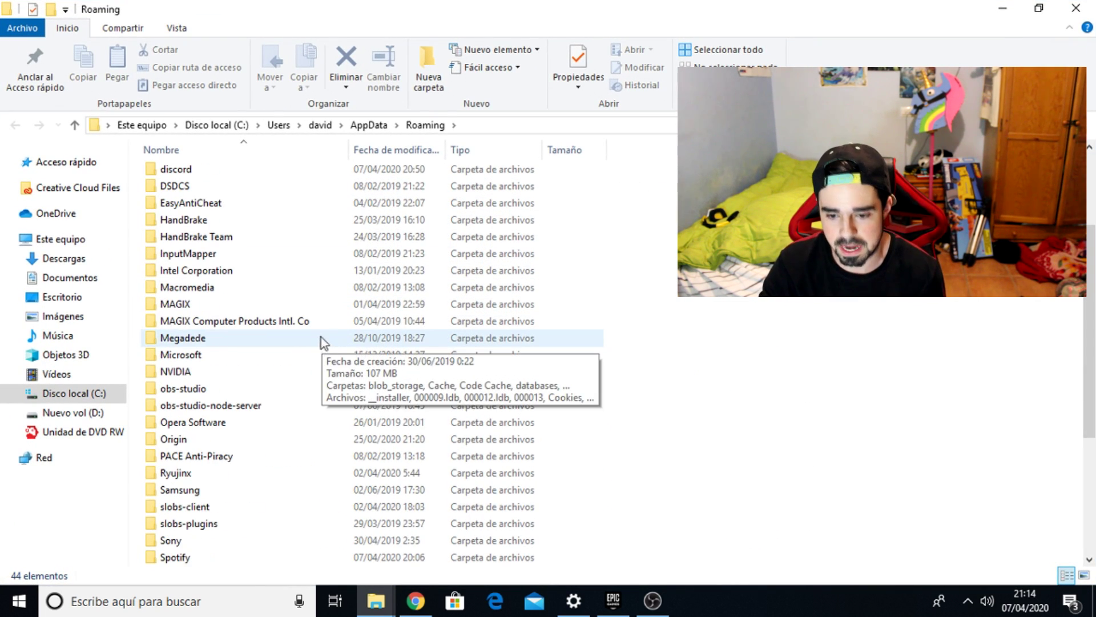
pyautogui.scroll(-1, 308, 348)
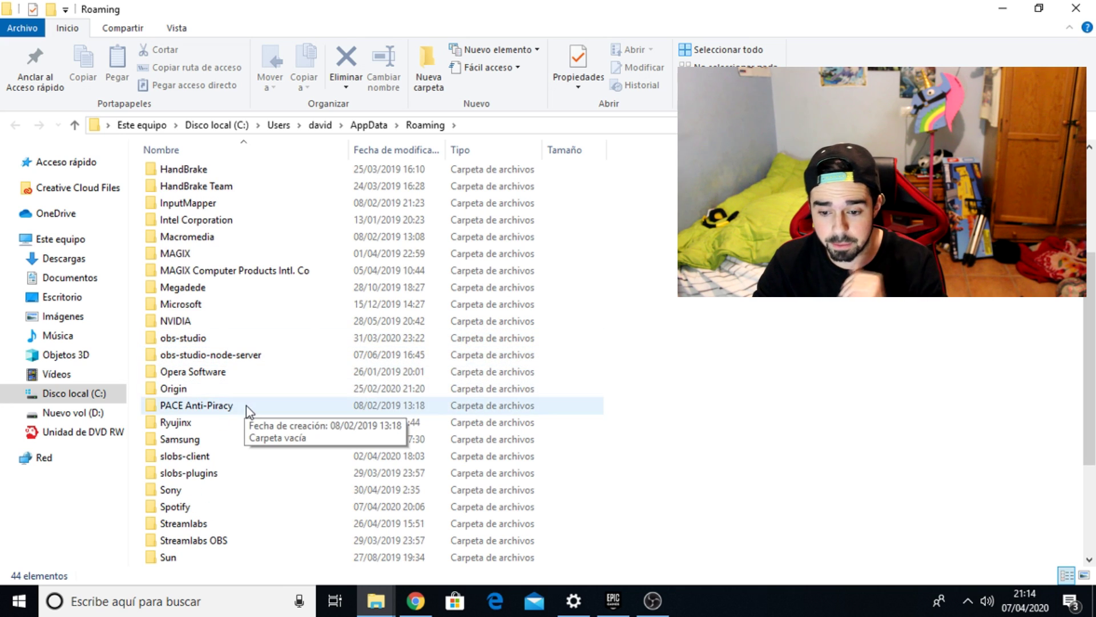
pyautogui.doubleClick(239, 423)
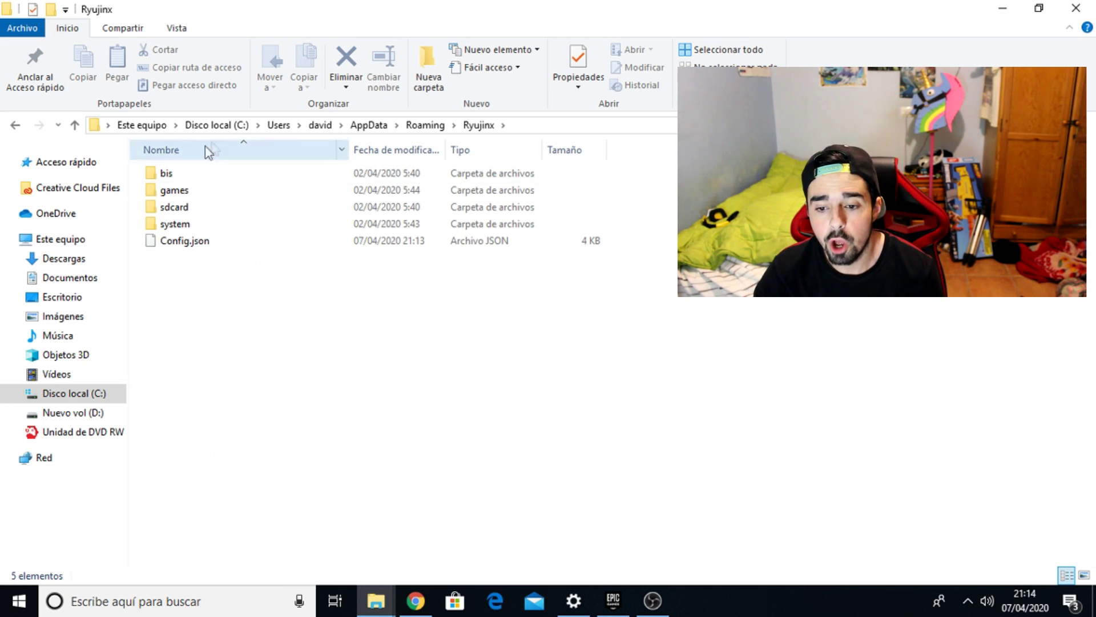
pyautogui.doubleClick(208, 226)
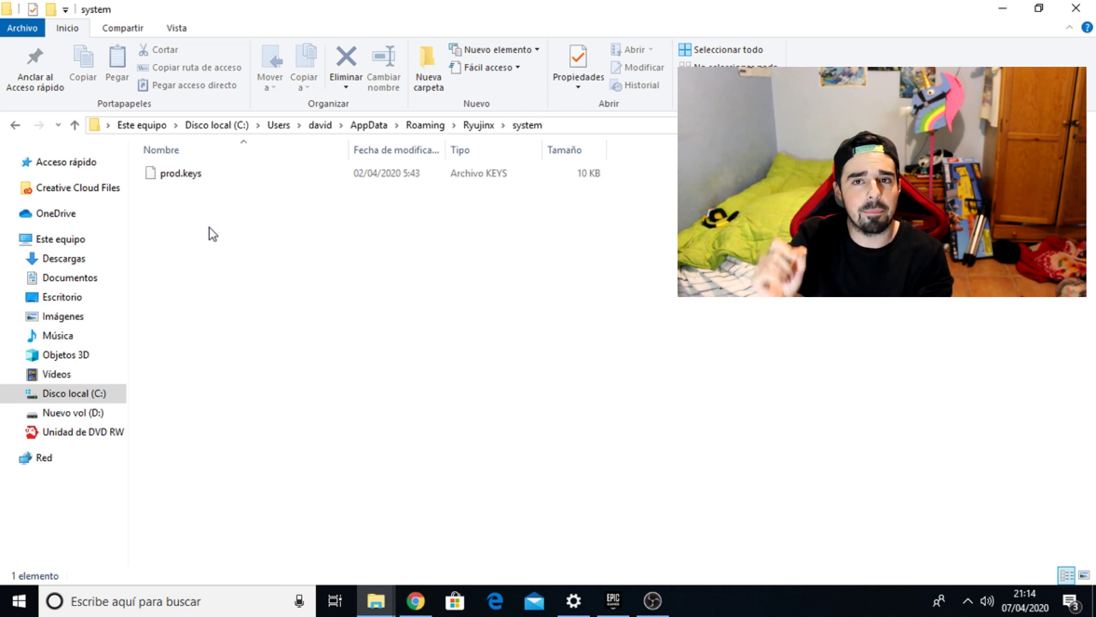
pyautogui.click(1076, 8)
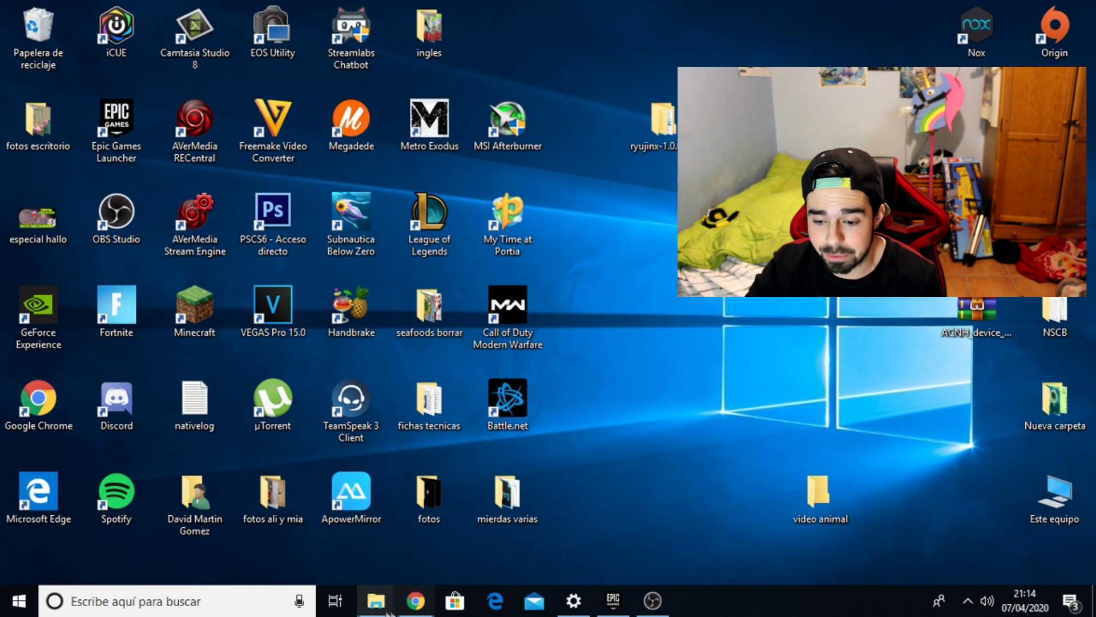
# - Return to the open publish folder and launch the Ryujinx application again
pyautogui.moveTo(375, 600)
pyautogui.click(514, 543)
pyautogui.scroll(-7, 465, 457)
pyautogui.scroll(4, 465, 456)
pyautogui.doubleClick(451, 437)
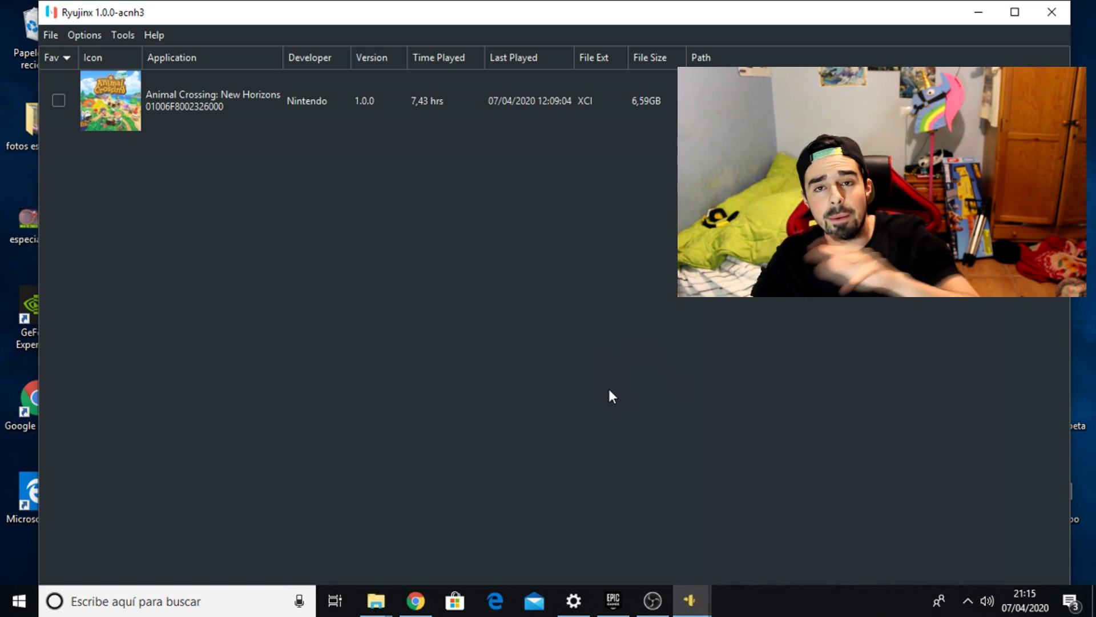
# - Open the Ryujinx settings window
pyautogui.click(190, 125)
pyautogui.click(87, 36)
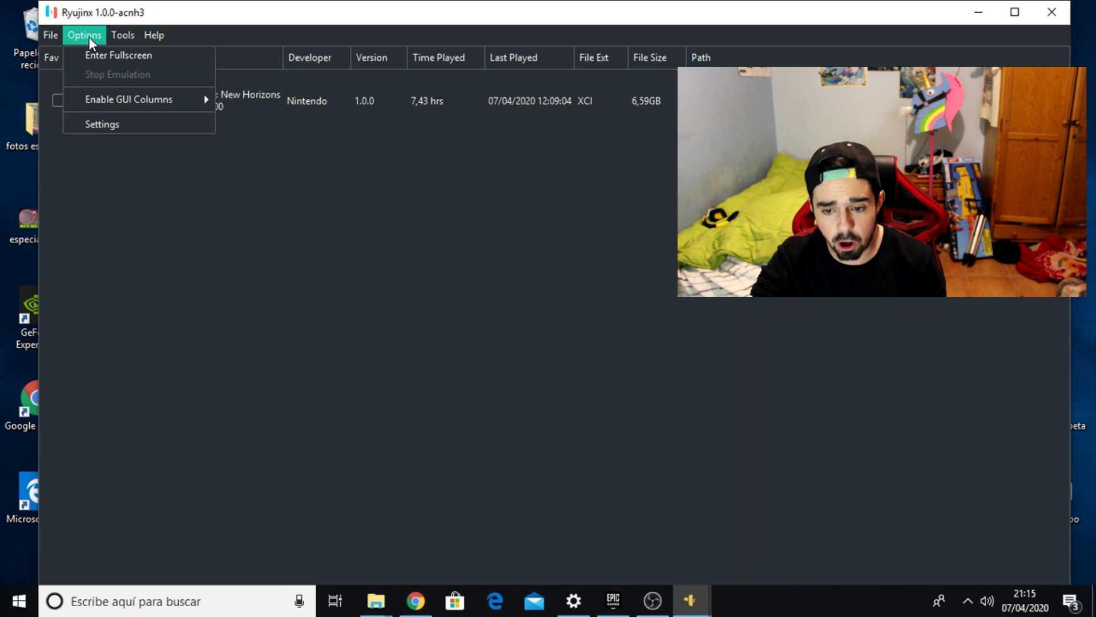
pyautogui.click(134, 121)
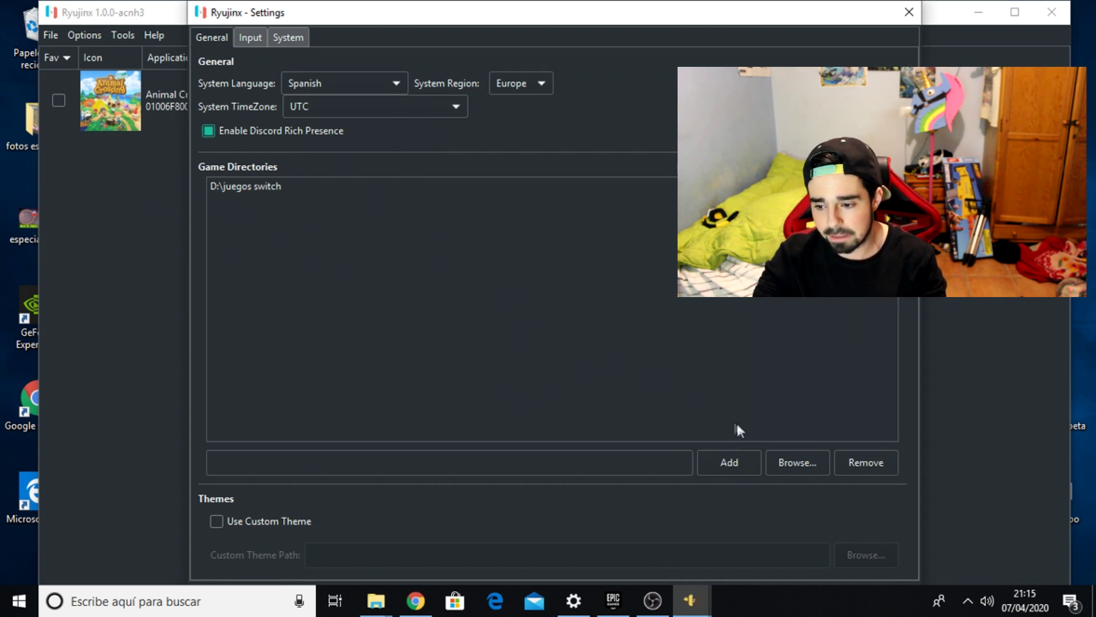
# - Browse for a game directory, choose the "juegos switch" folder, and cancel without adding it
pyautogui.click(790, 464)
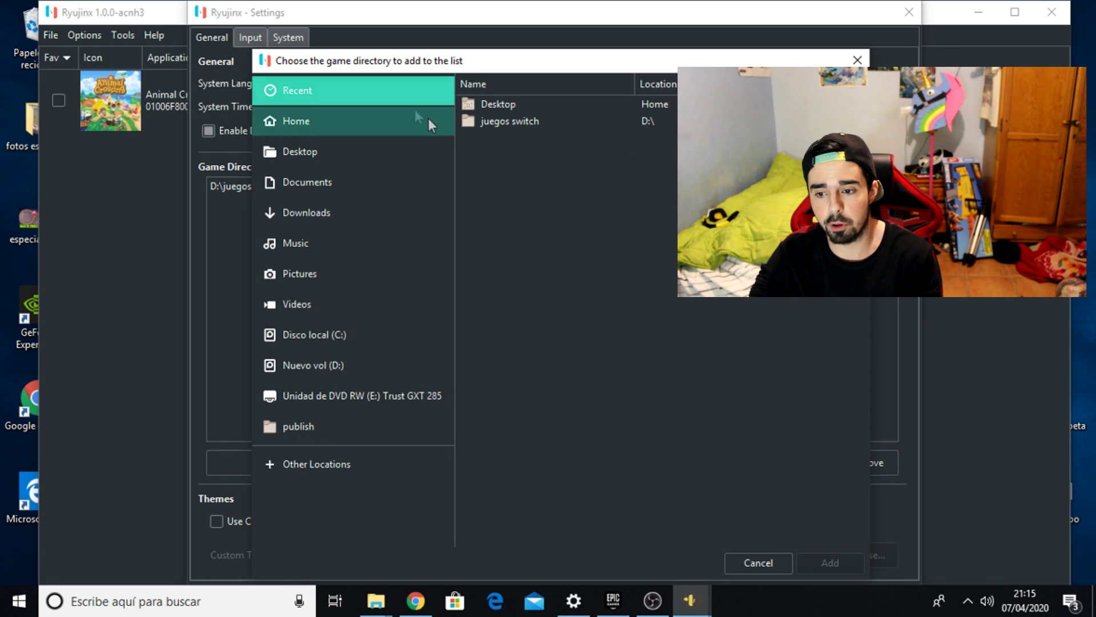
pyautogui.click(504, 120)
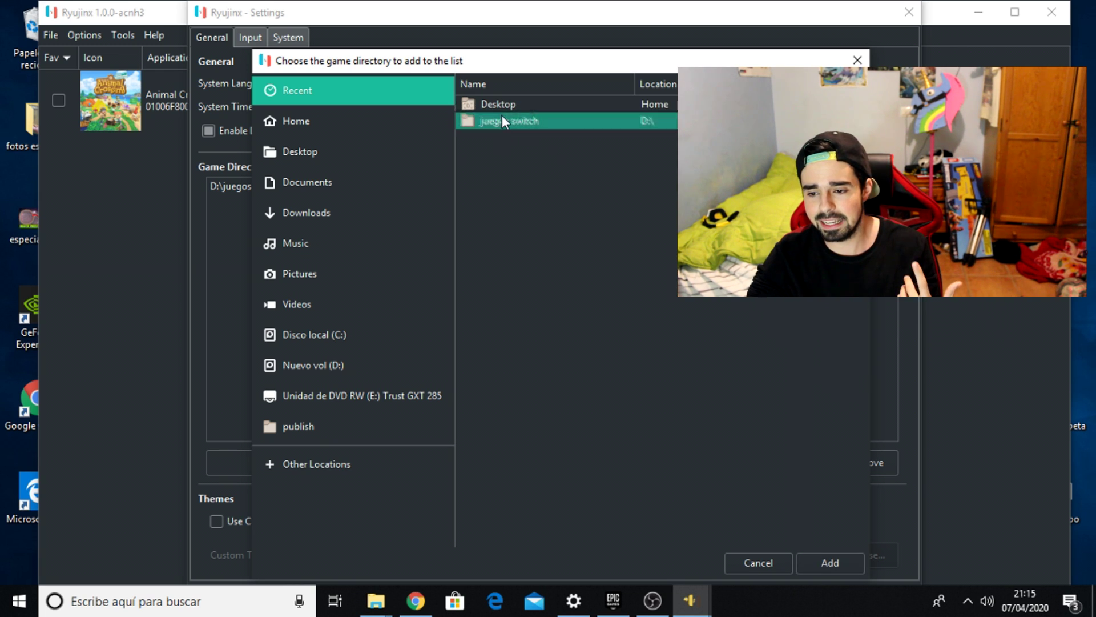
pyautogui.click(748, 564)
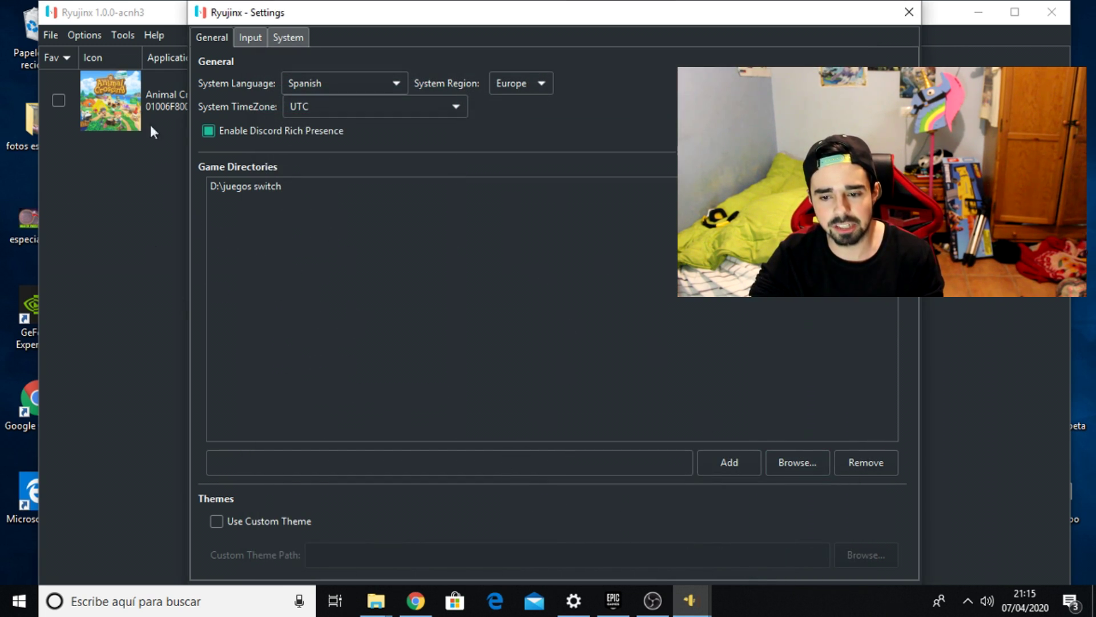
# - Try the Paired Joycons controller type in the input settings, and switch back to Pro Controller
pyautogui.click(251, 41)
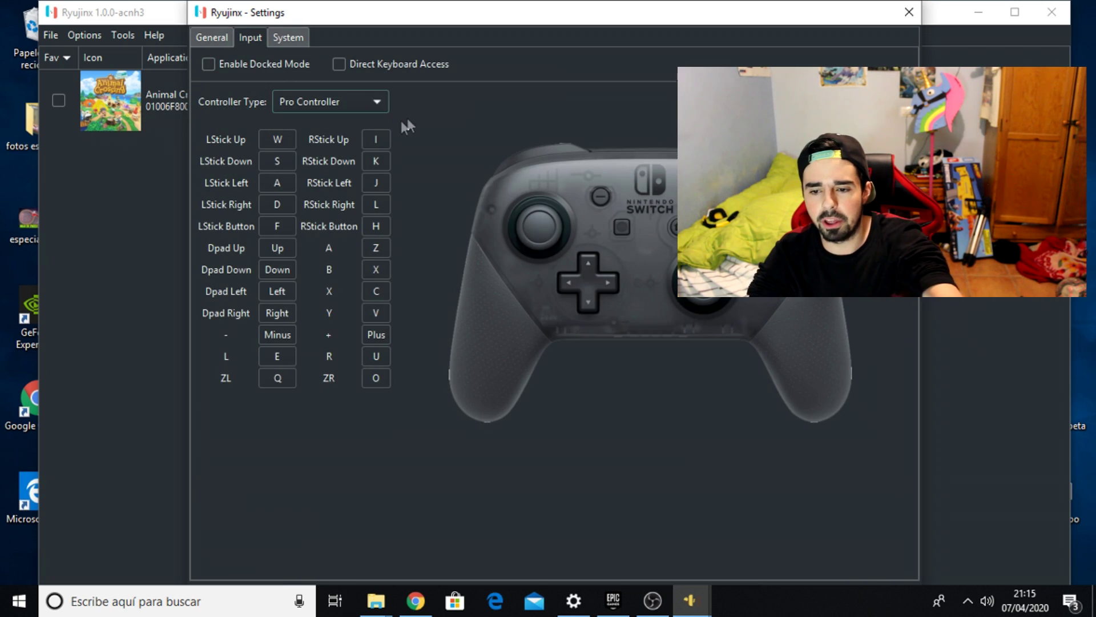
pyautogui.click(341, 103)
pyautogui.click(343, 121)
pyautogui.click(340, 108)
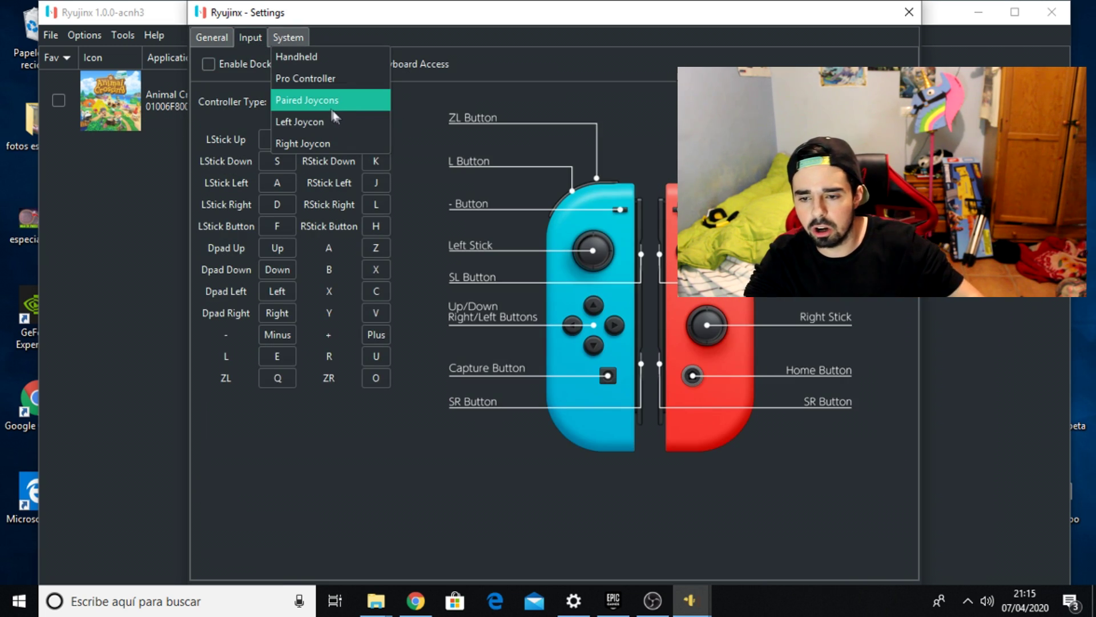
pyautogui.click(327, 80)
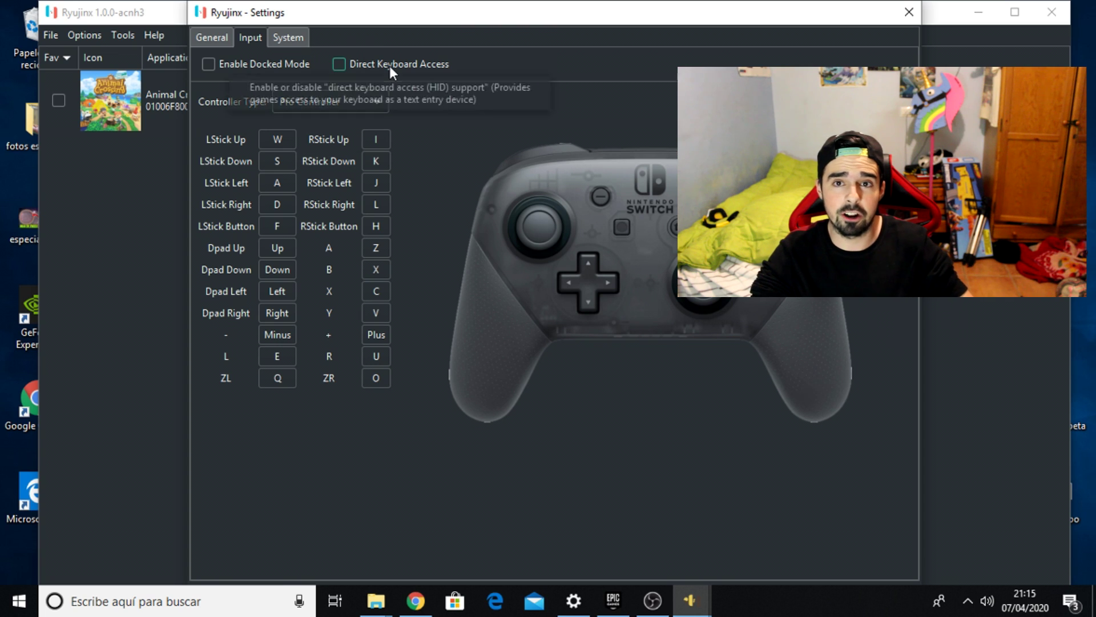
pyautogui.click(389, 66)
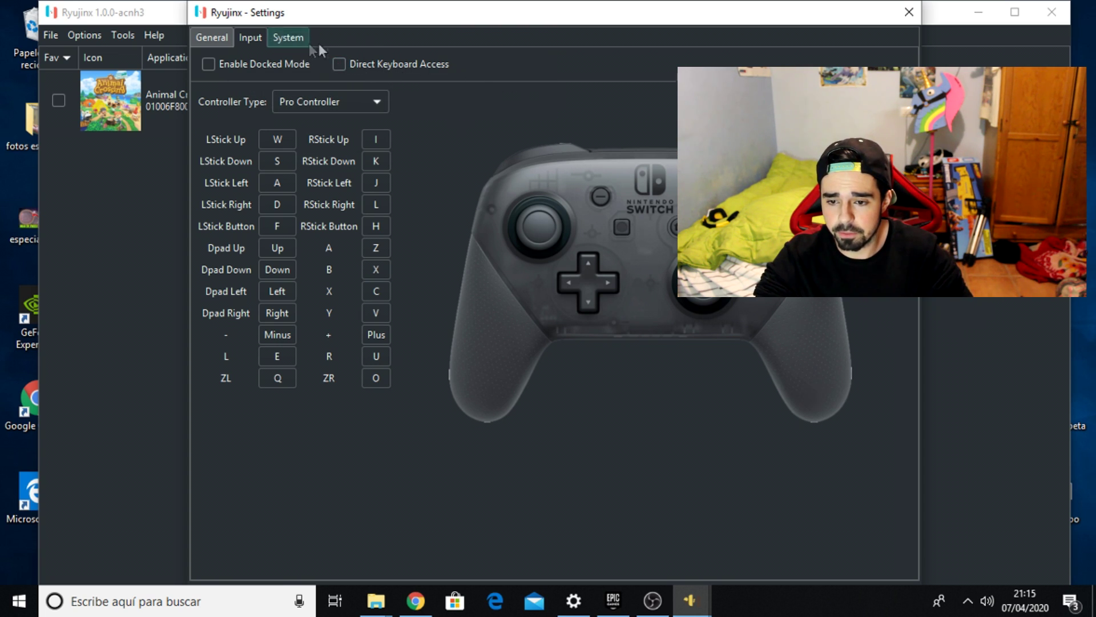
# - Review the core, logging and hacks options in the System settings, and close the settings window
pyautogui.click(288, 39)
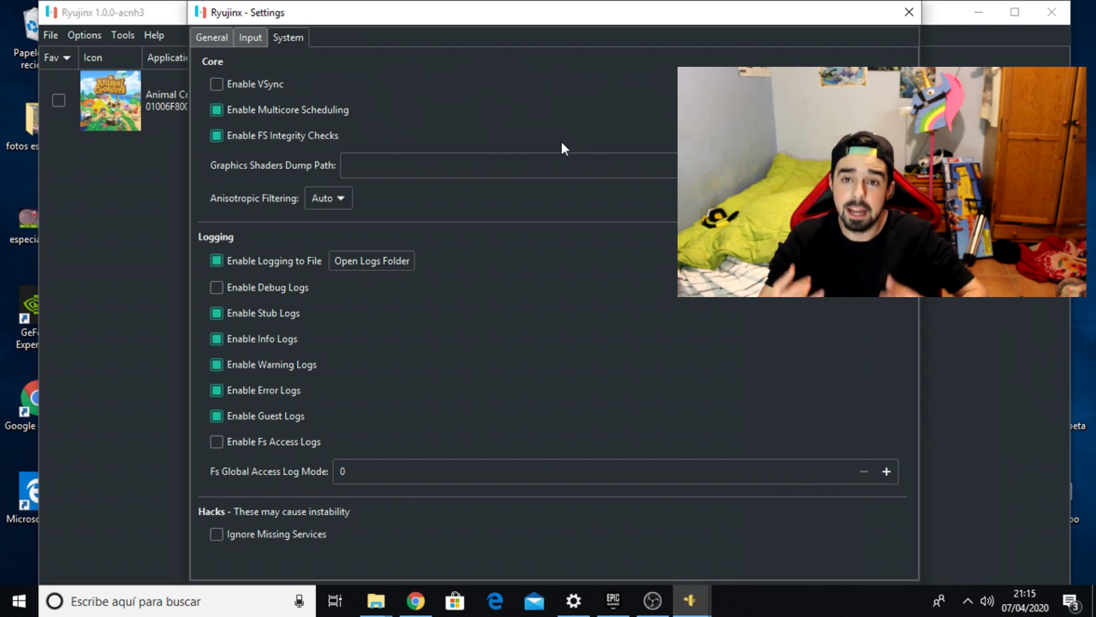
pyautogui.click(909, 12)
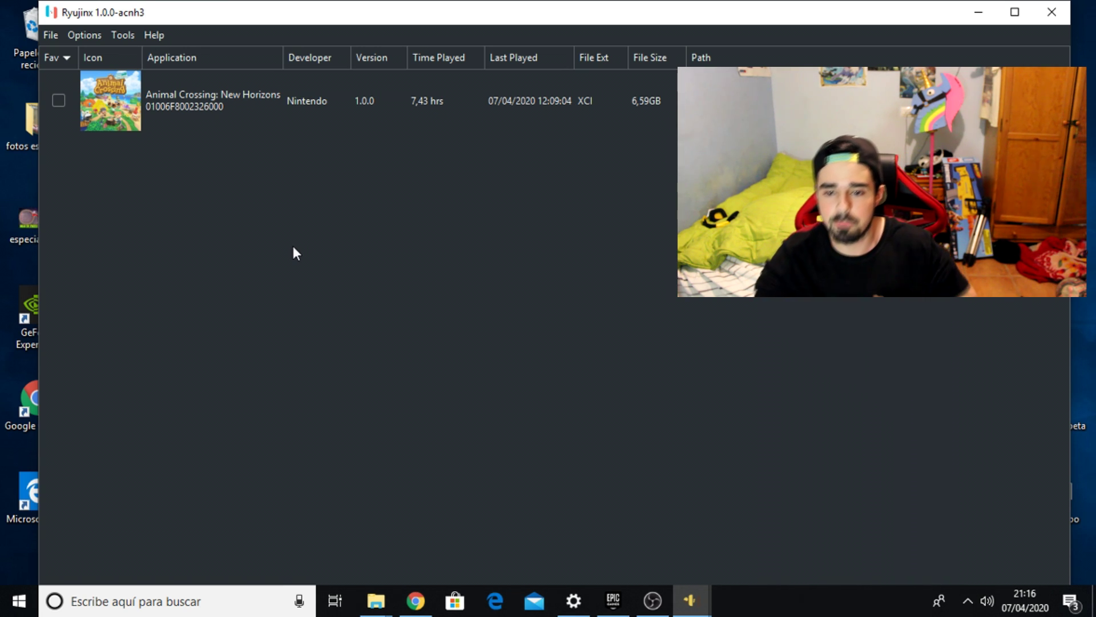
pyautogui.click(116, 35)
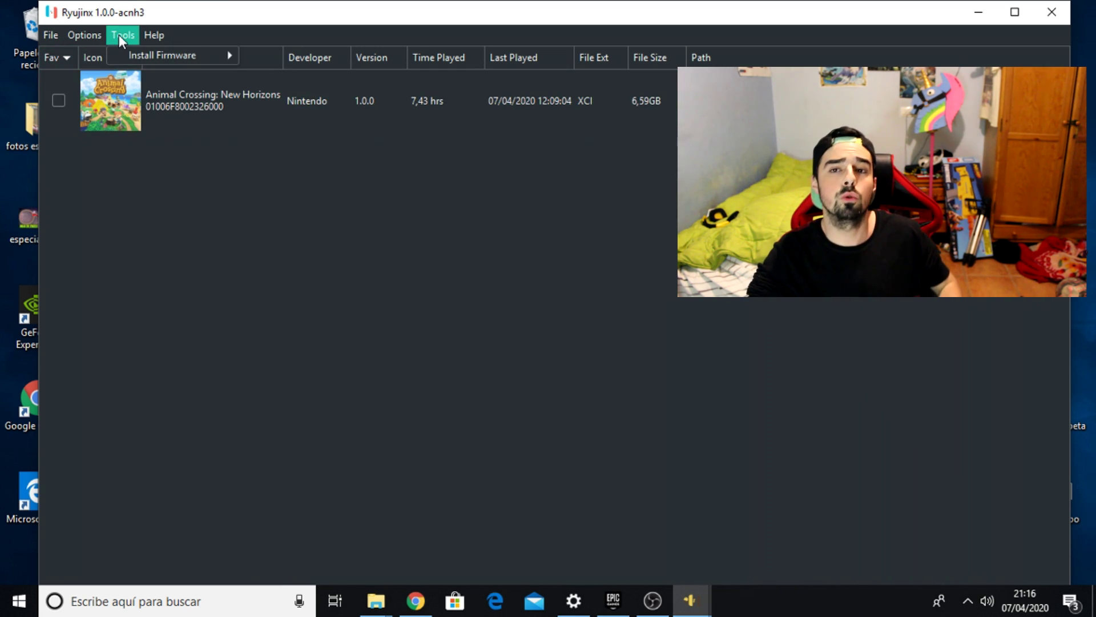
pyautogui.moveTo(132, 56)
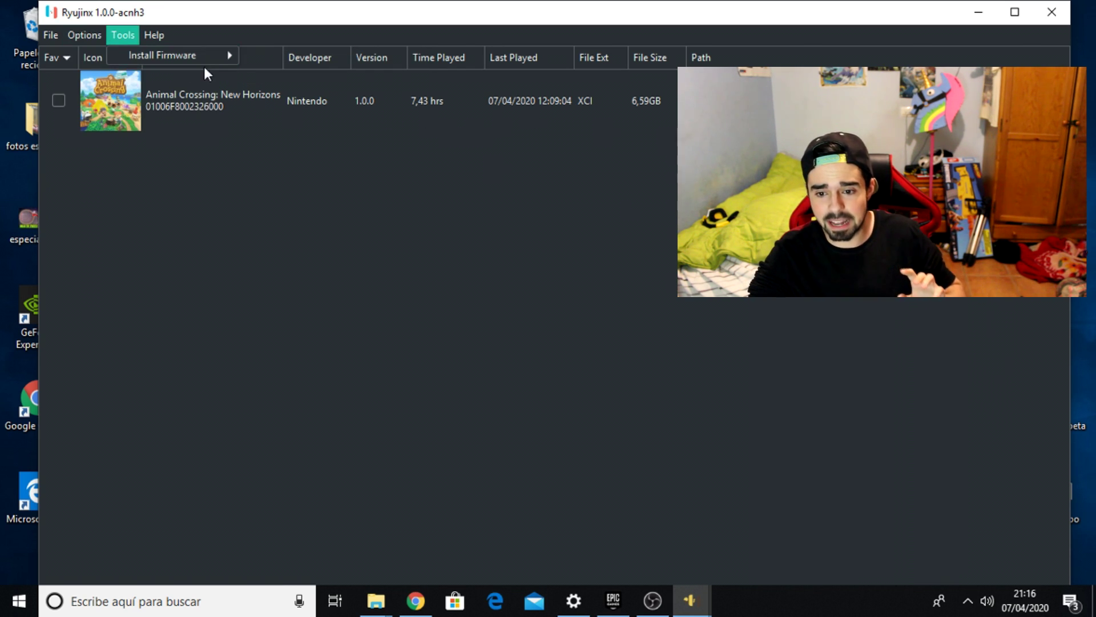
pyautogui.moveTo(201, 55)
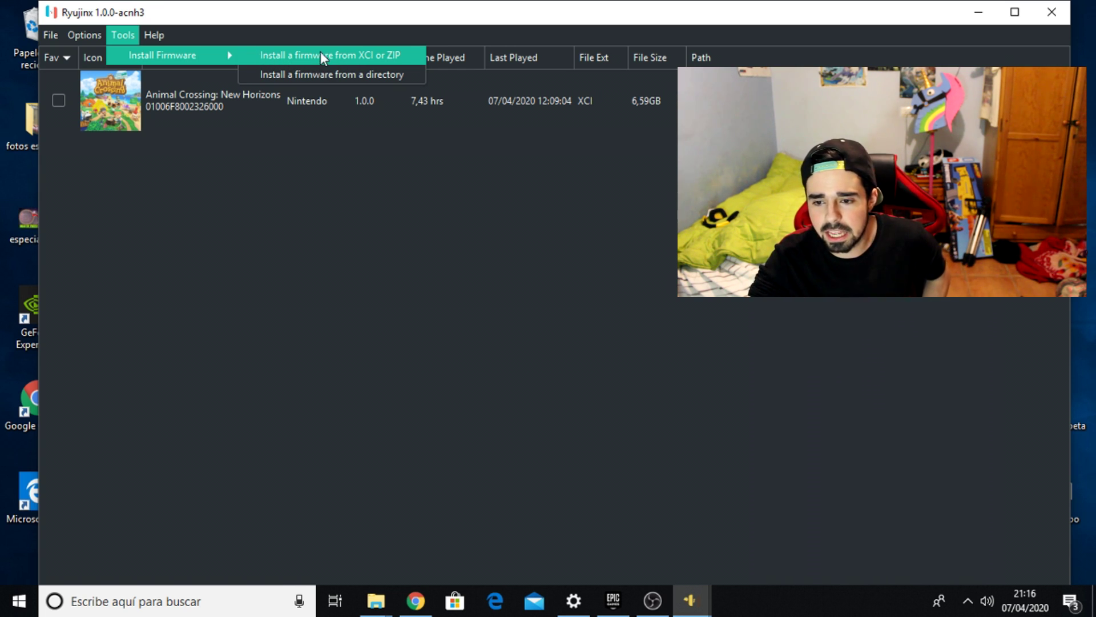
pyautogui.click(346, 55)
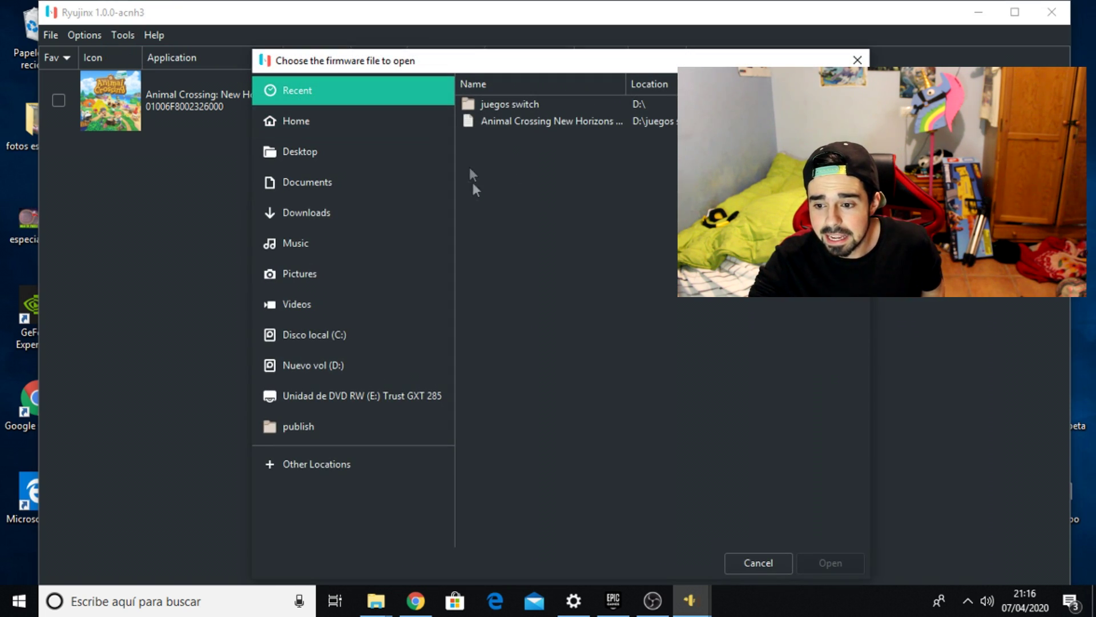
pyautogui.click(857, 60)
# - Minimize the Ryujinx windows, check the "video animal" desktop folder for the firmware archive, and minimize the folder
pyautogui.click(979, 12)
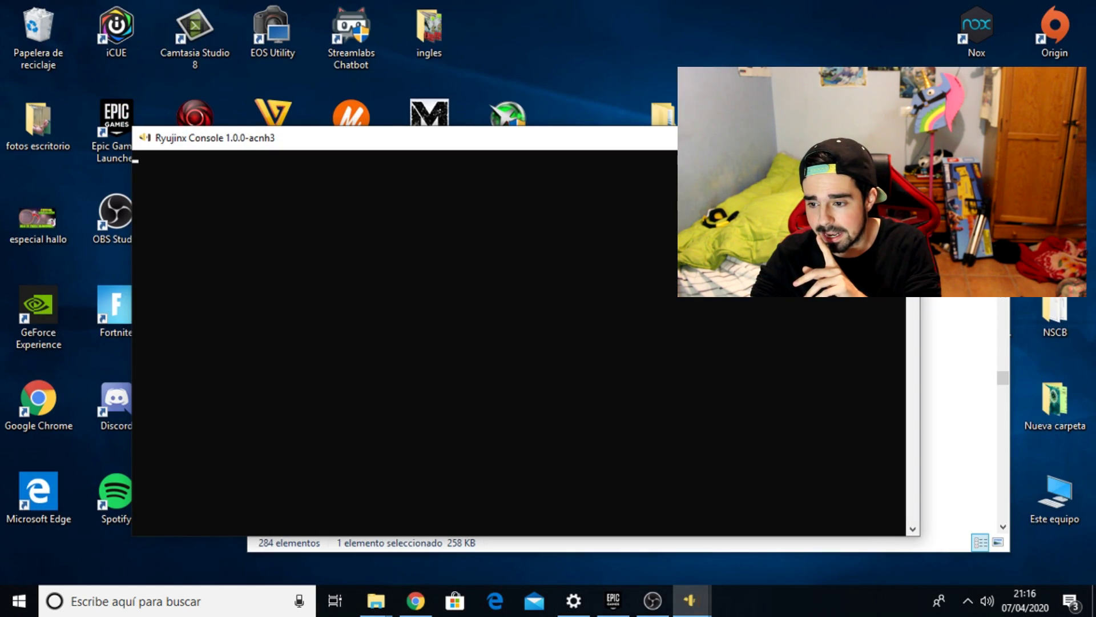
pyautogui.click(854, 137)
pyautogui.click(919, 153)
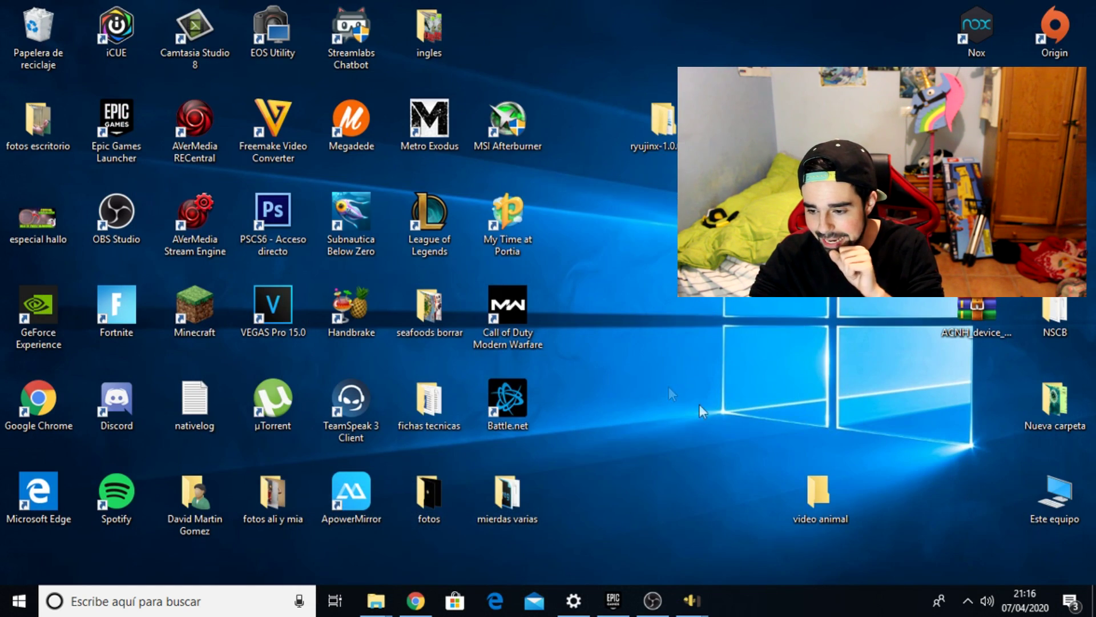
pyautogui.doubleClick(825, 492)
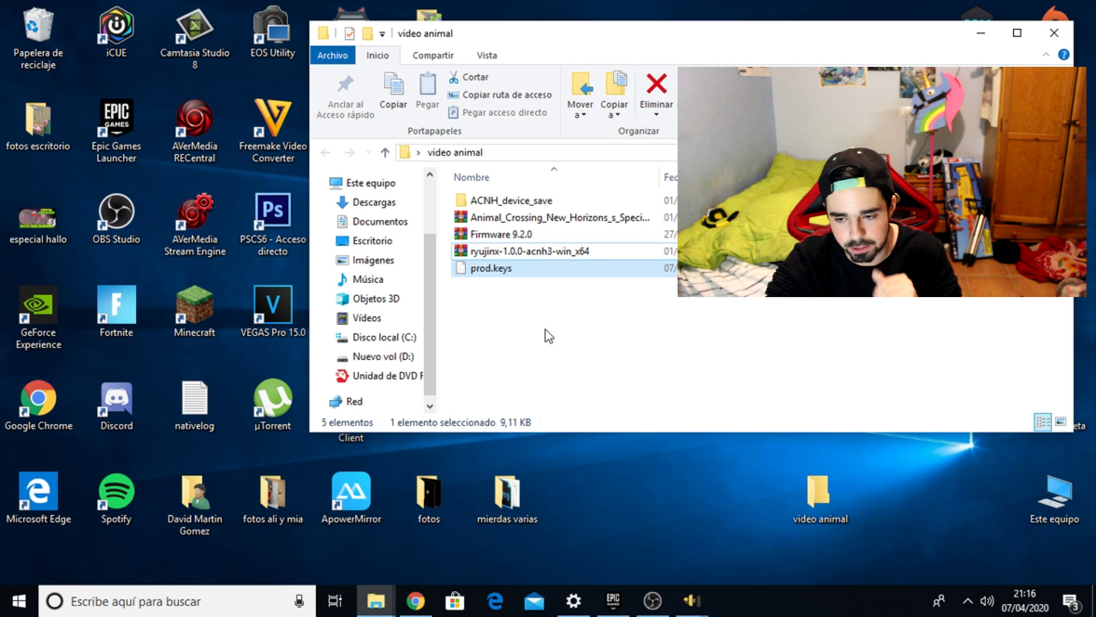
pyautogui.click(981, 33)
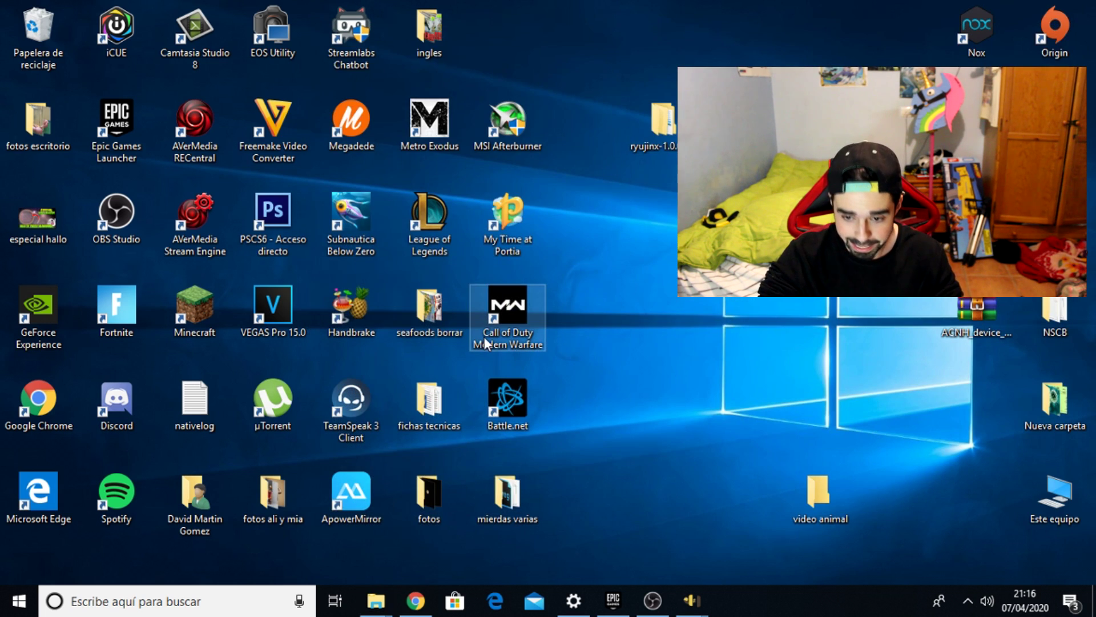
# - Return to Ryujinx and install the firmware from Firmware 9.2.0.zip in the "video animal" desktop folder
pyautogui.moveTo(692, 596)
pyautogui.click(732, 552)
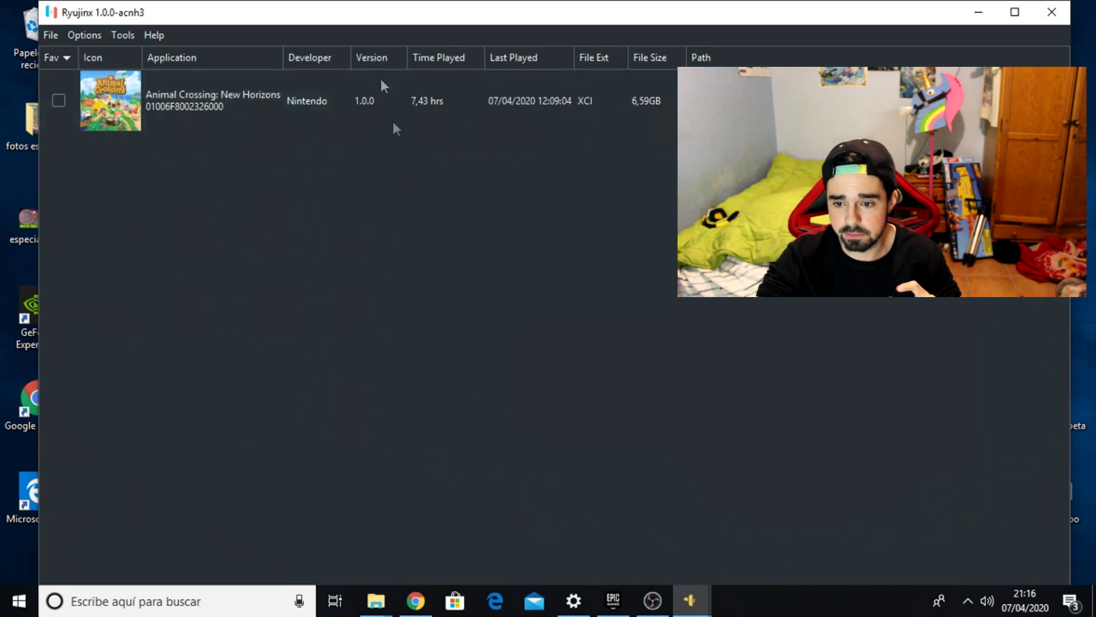
pyautogui.click(123, 34)
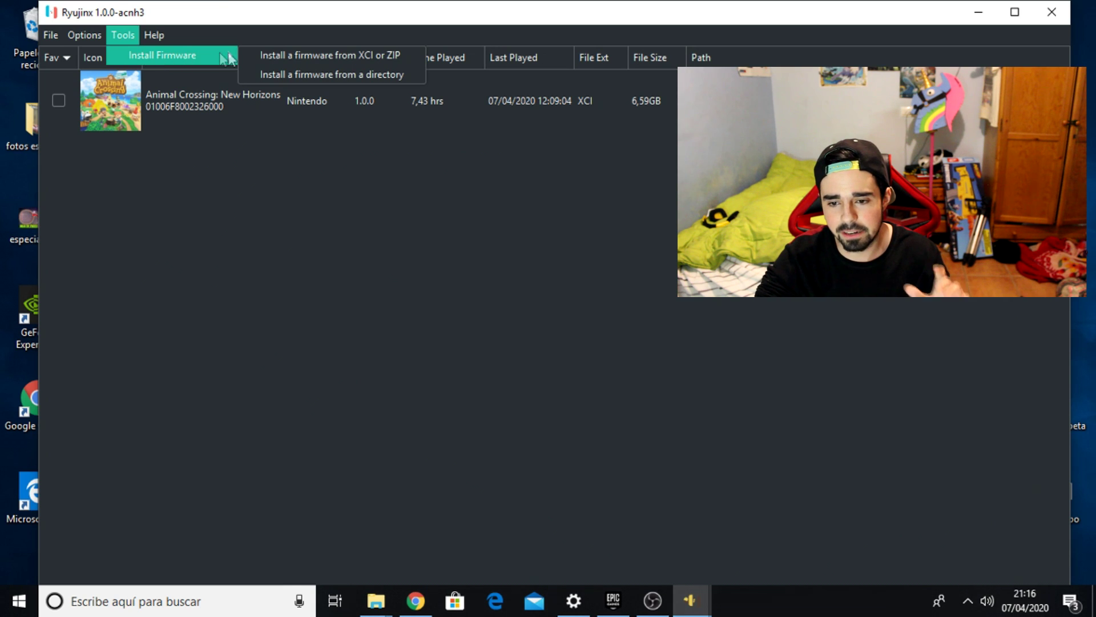
pyautogui.click(270, 55)
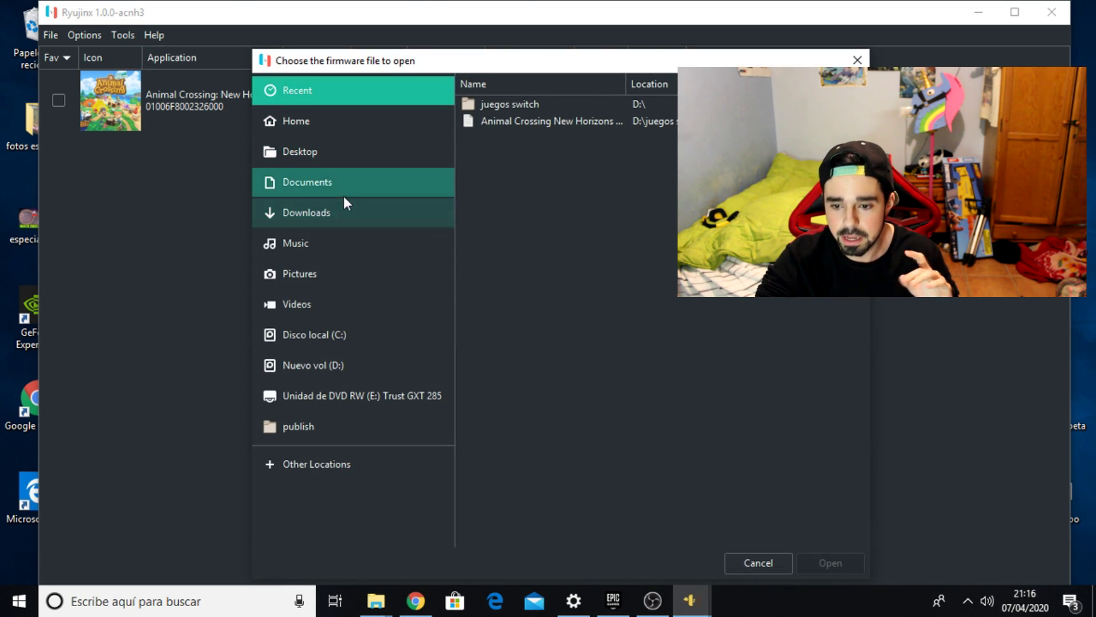
pyautogui.click(319, 155)
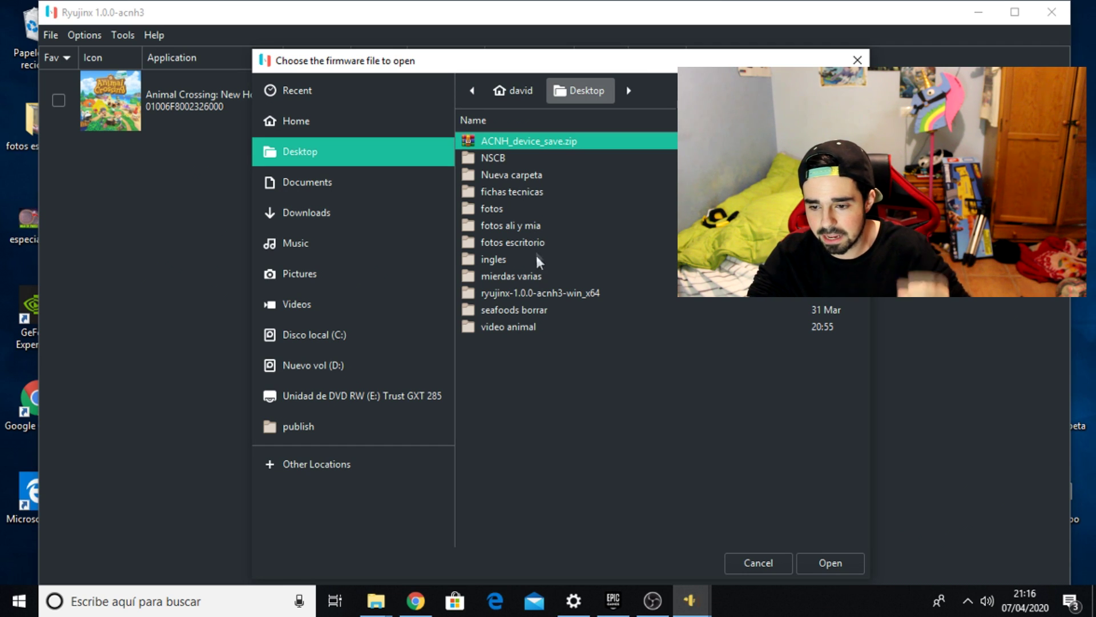
pyautogui.doubleClick(535, 325)
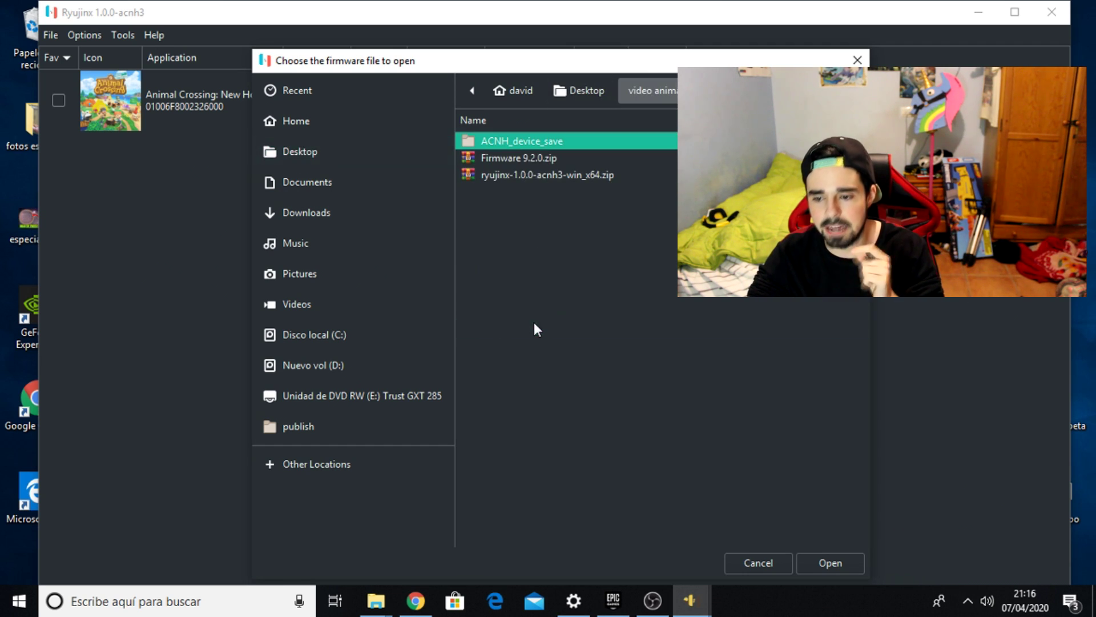
pyautogui.click(512, 163)
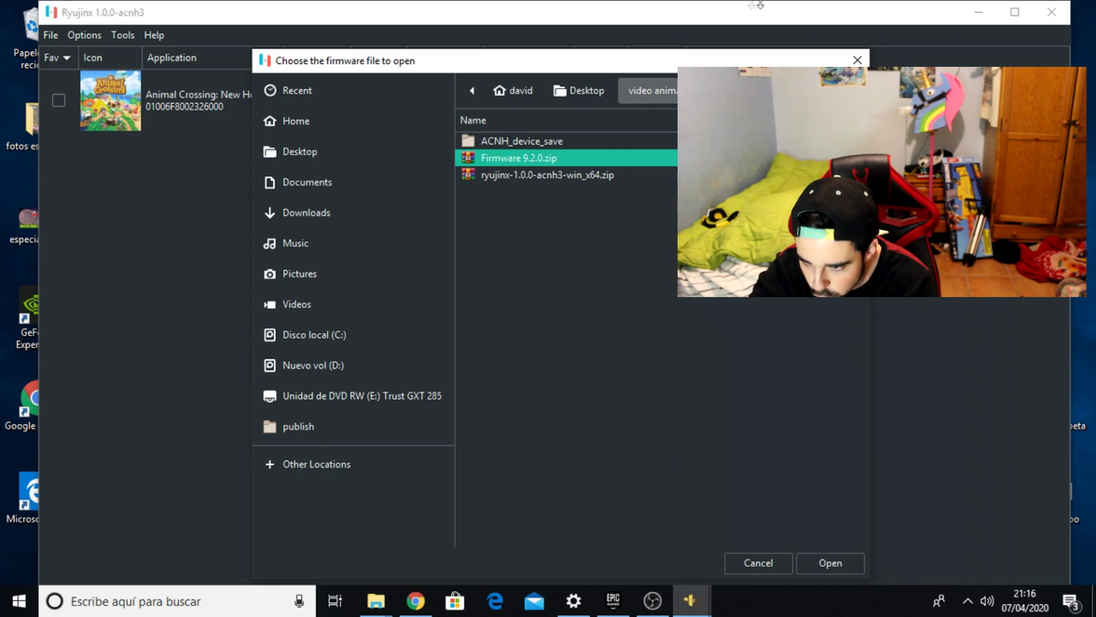
pyautogui.press('Return')
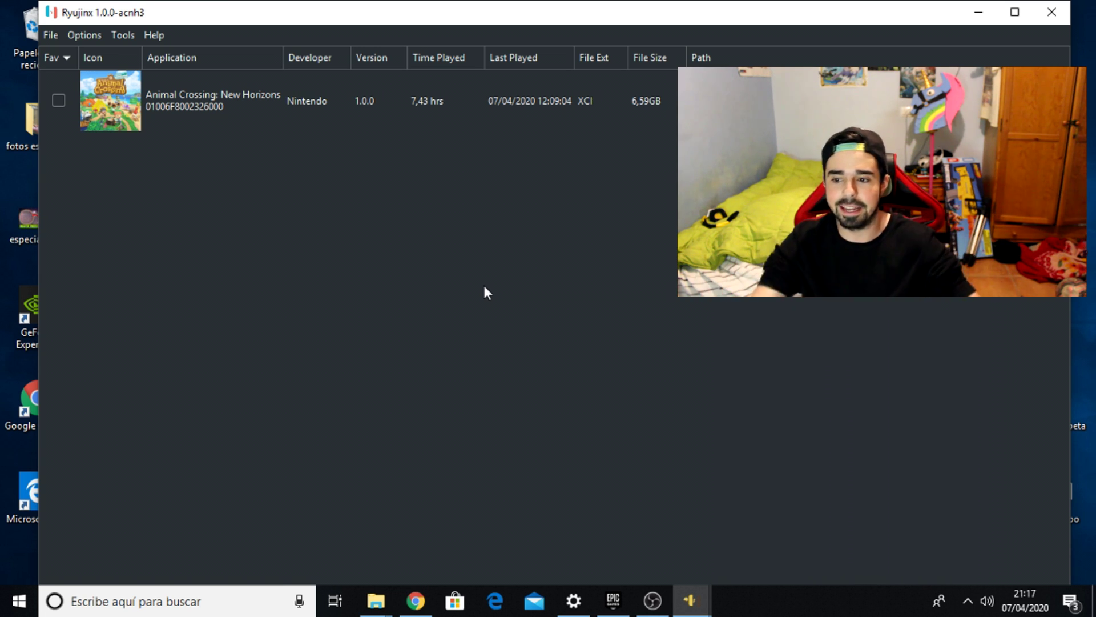
# - Switch to Chrome, locate the ACNH_device_save.zip download on the Patreon post, and minimize the browser and Ryujinx
pyautogui.click(415, 600)
pyautogui.click(158, 11)
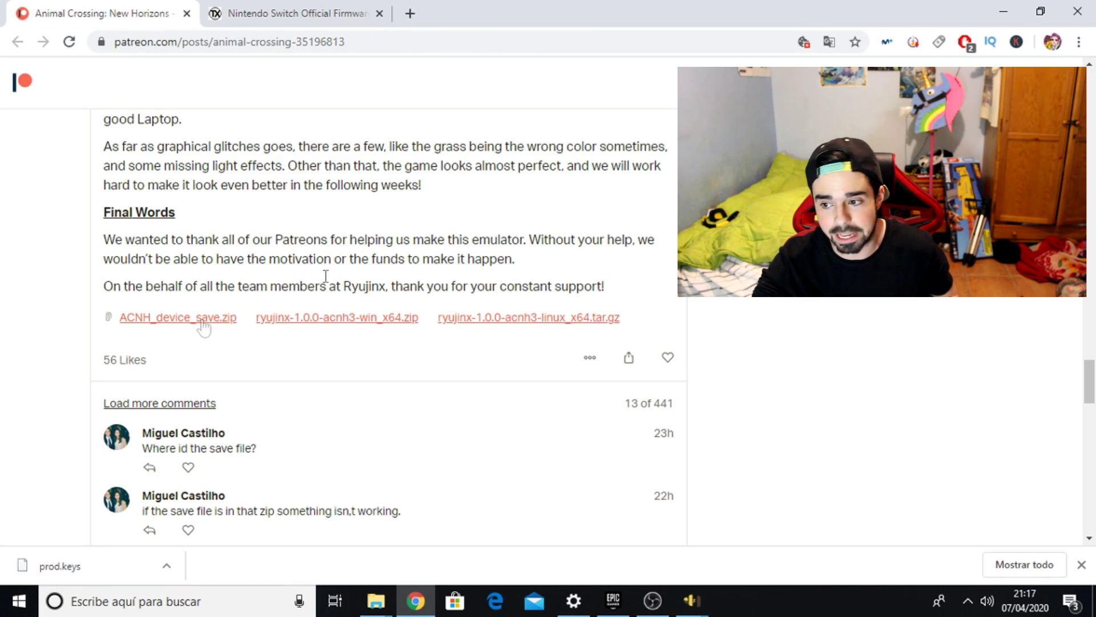
pyautogui.click(1003, 12)
pyautogui.click(971, 12)
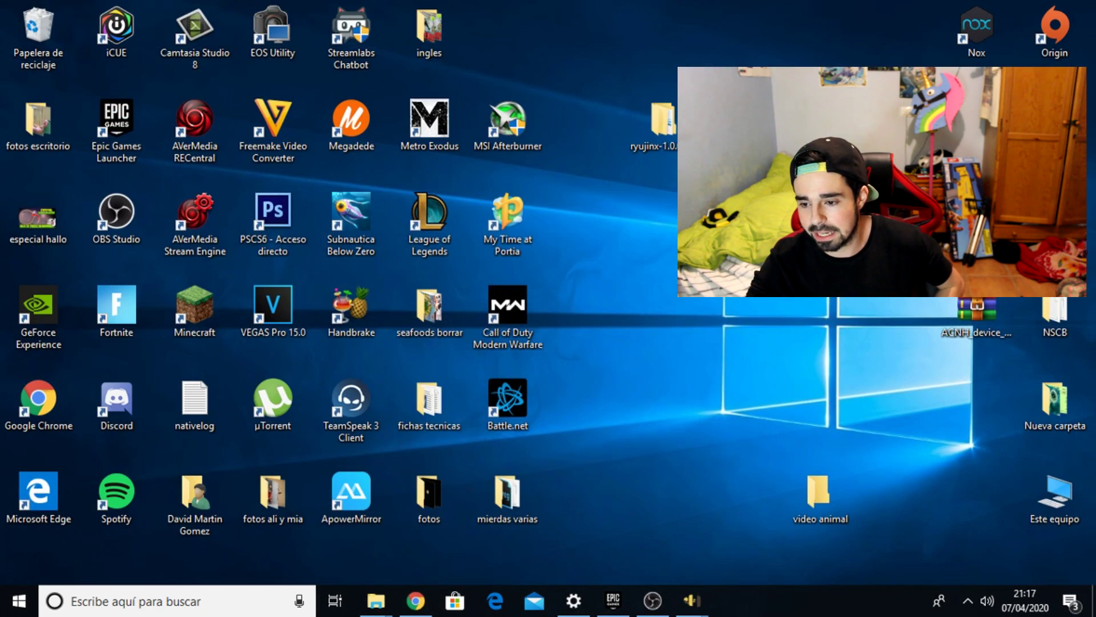
# - Inspect the contents of the ACNH_device_save folder inside "video animal", and minimize the window
pyautogui.doubleClick(797, 495)
pyautogui.doubleClick(511, 204)
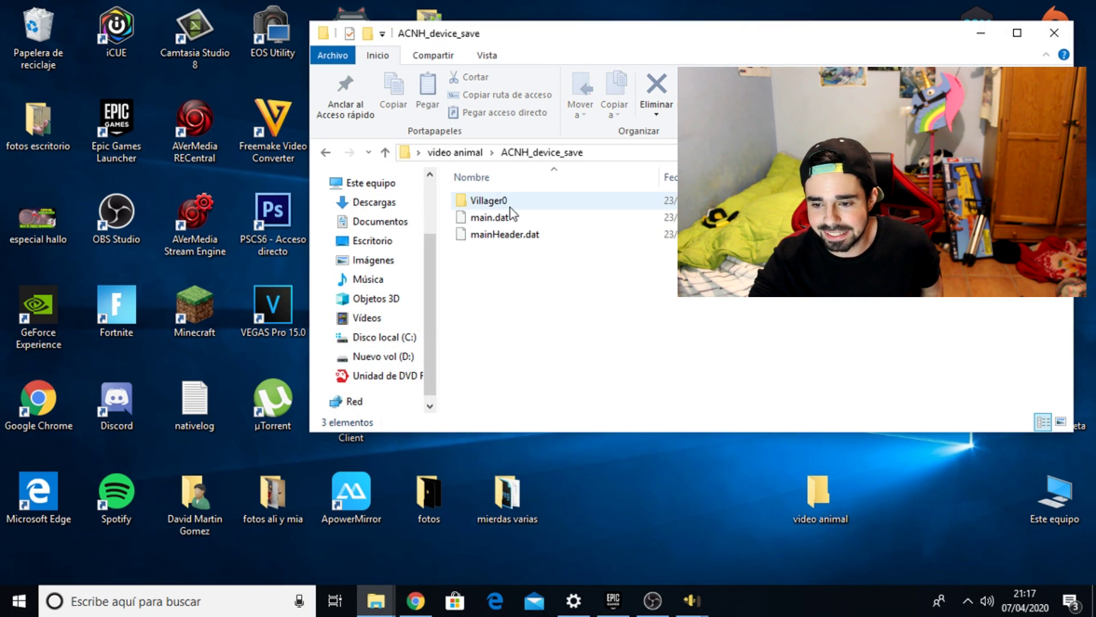
pyautogui.moveTo(498, 257); pyautogui.dragTo(518, 203)
pyautogui.click(981, 33)
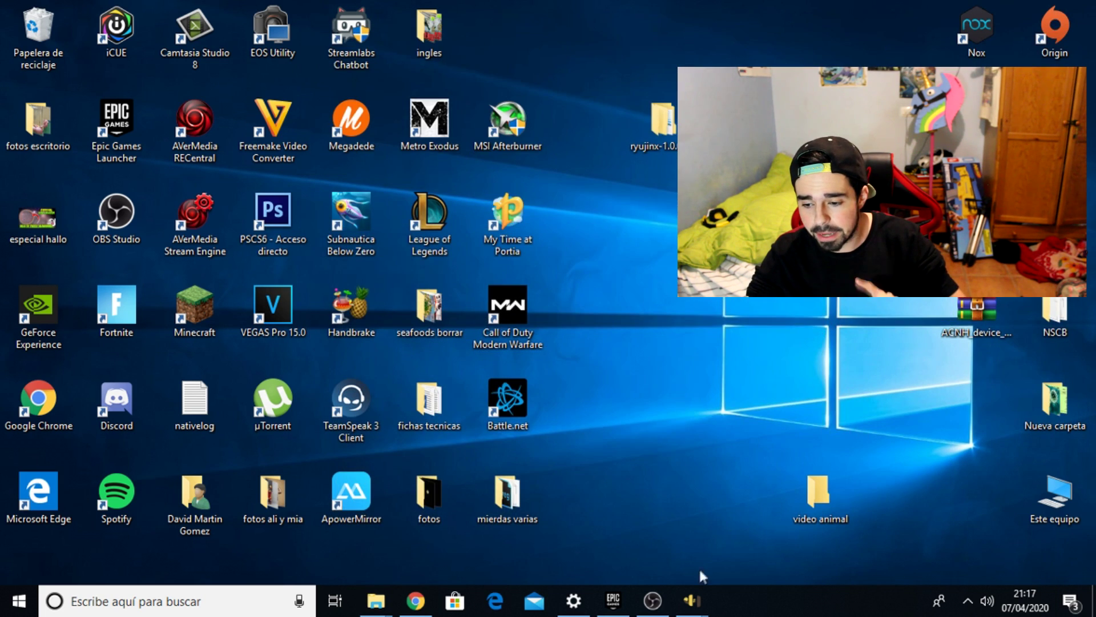
# - Return to Ryujinx, examine the device save directory of Animal Crossing: New Horizons, and close that folder
pyautogui.moveTo(692, 580)
pyautogui.click(735, 543)
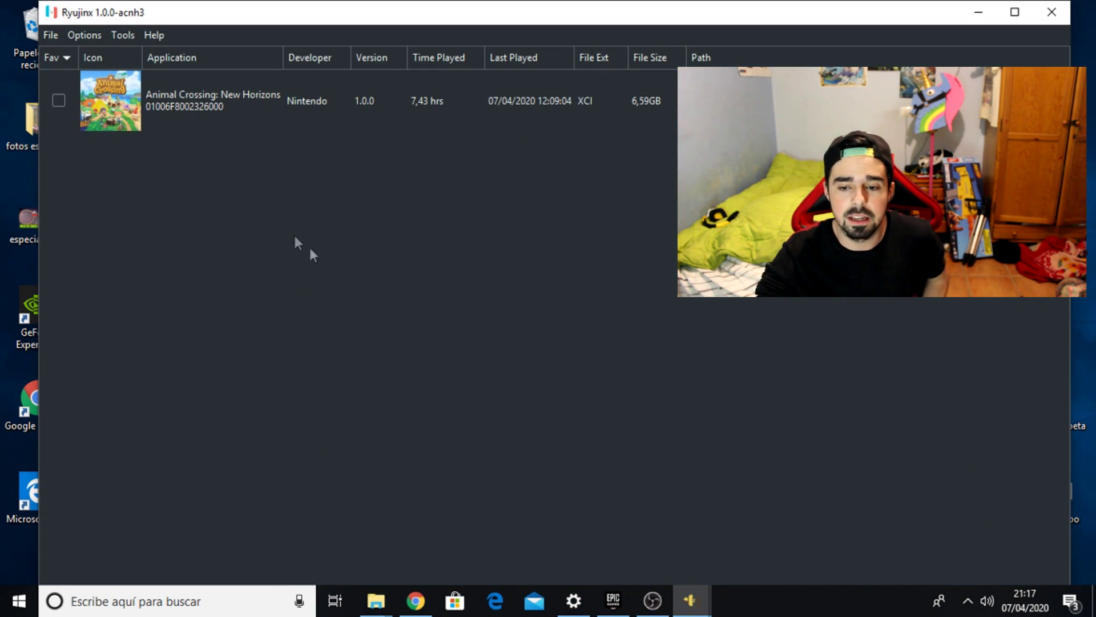
pyautogui.click(179, 122)
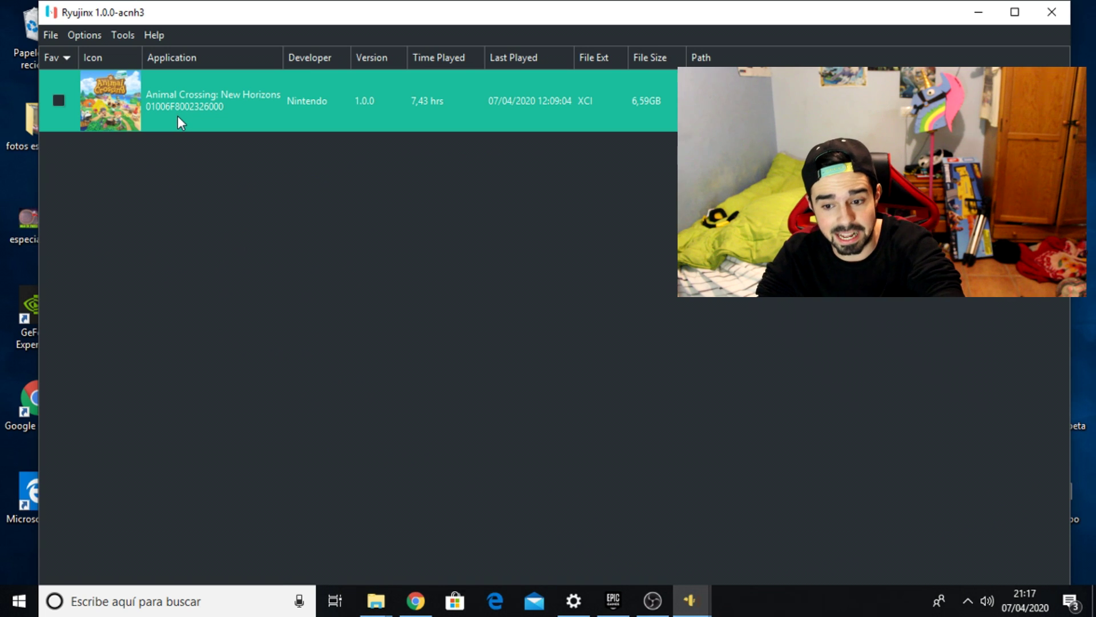
pyautogui.rightClick(177, 115)
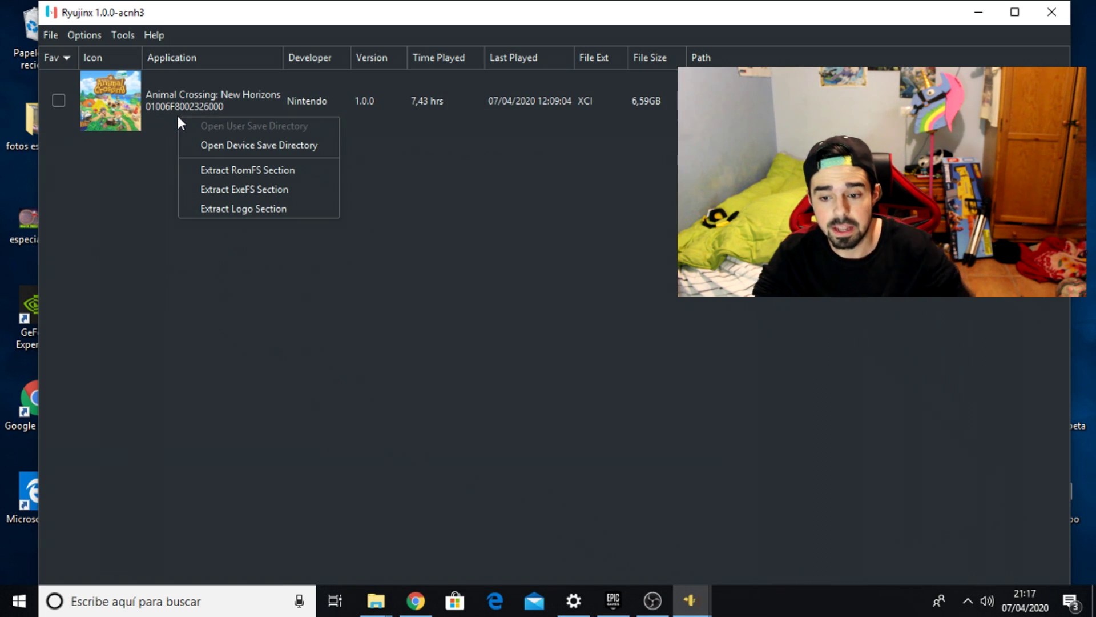
pyautogui.click(232, 145)
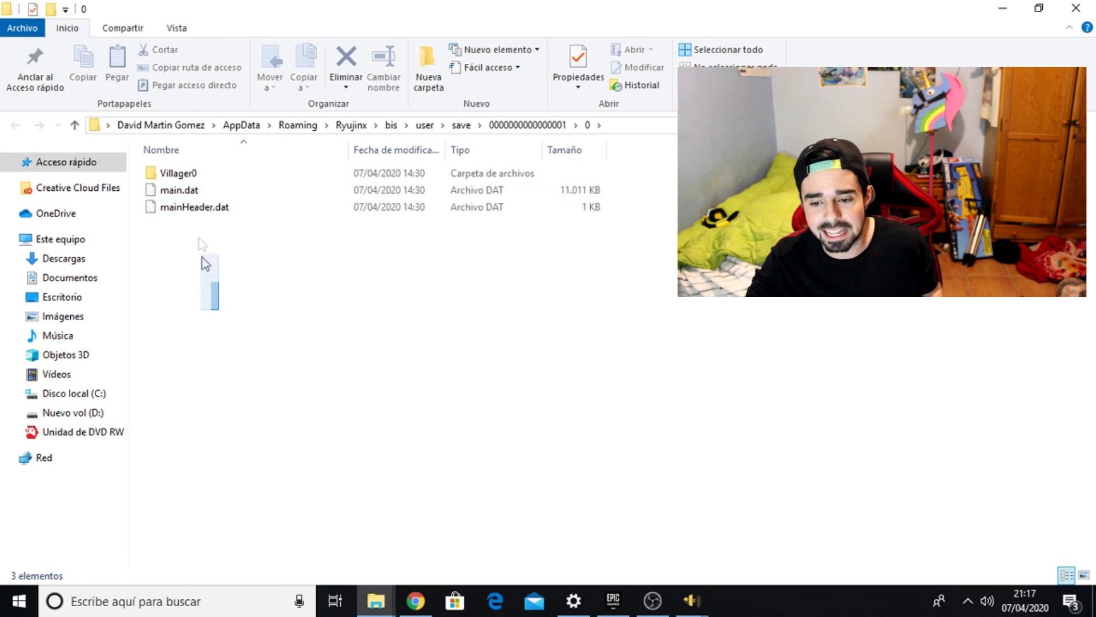
pyautogui.moveTo(201, 257); pyautogui.dragTo(214, 284)
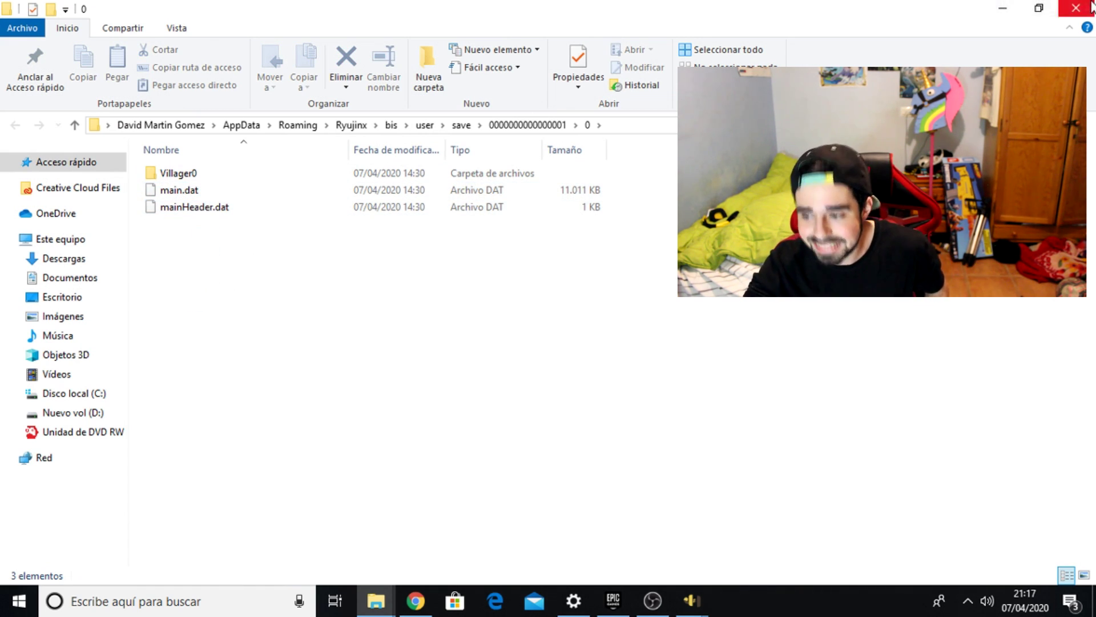
pyautogui.click(1076, 8)
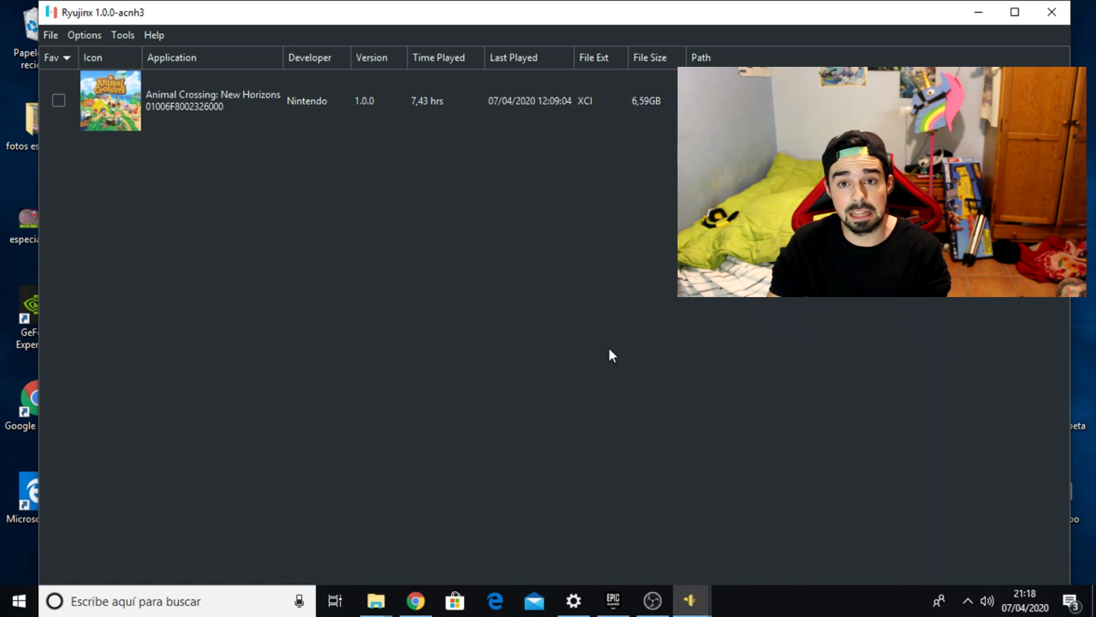
# - Switch to Chrome and search Google in a new tab for "rom animal crossing new horizons"
pyautogui.click(415, 600)
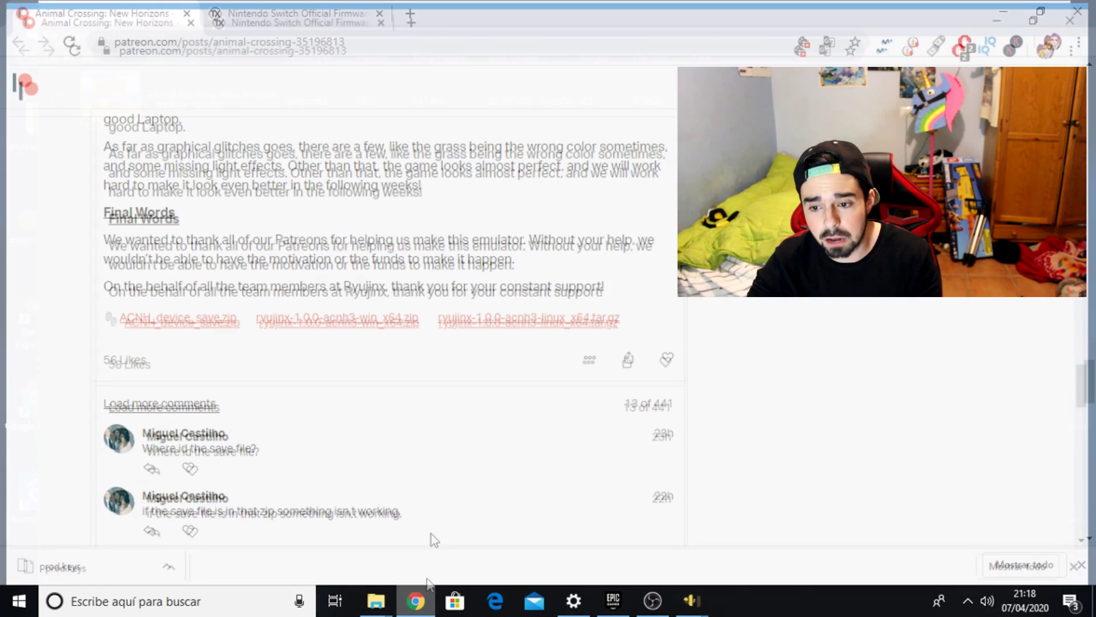
pyautogui.click(404, 12)
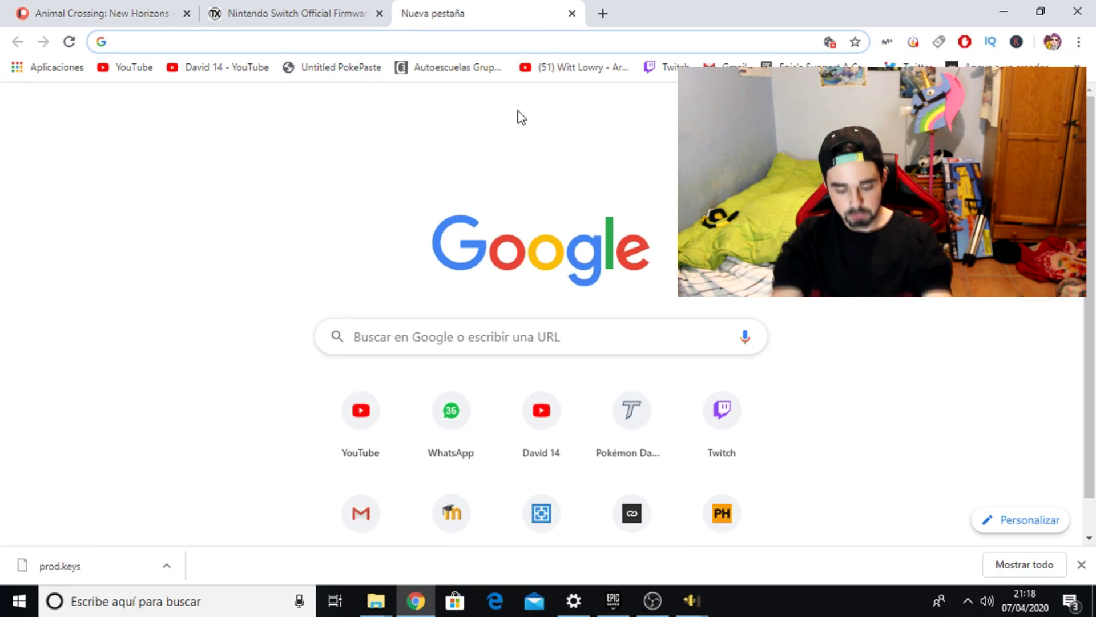
pyautogui.write('rom')
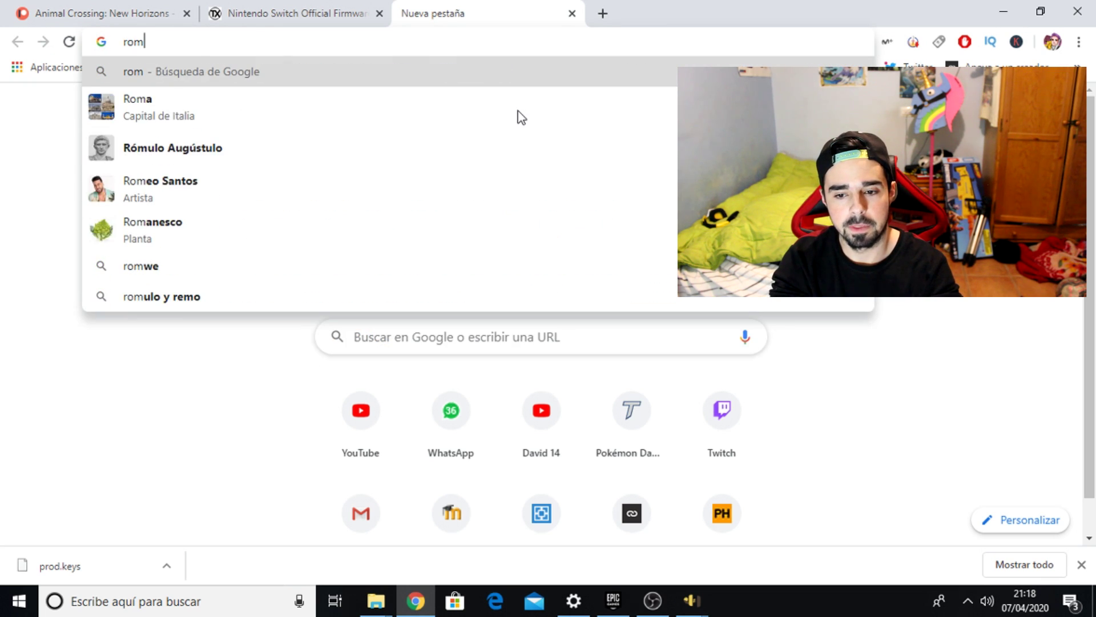
pyautogui.write(' an')
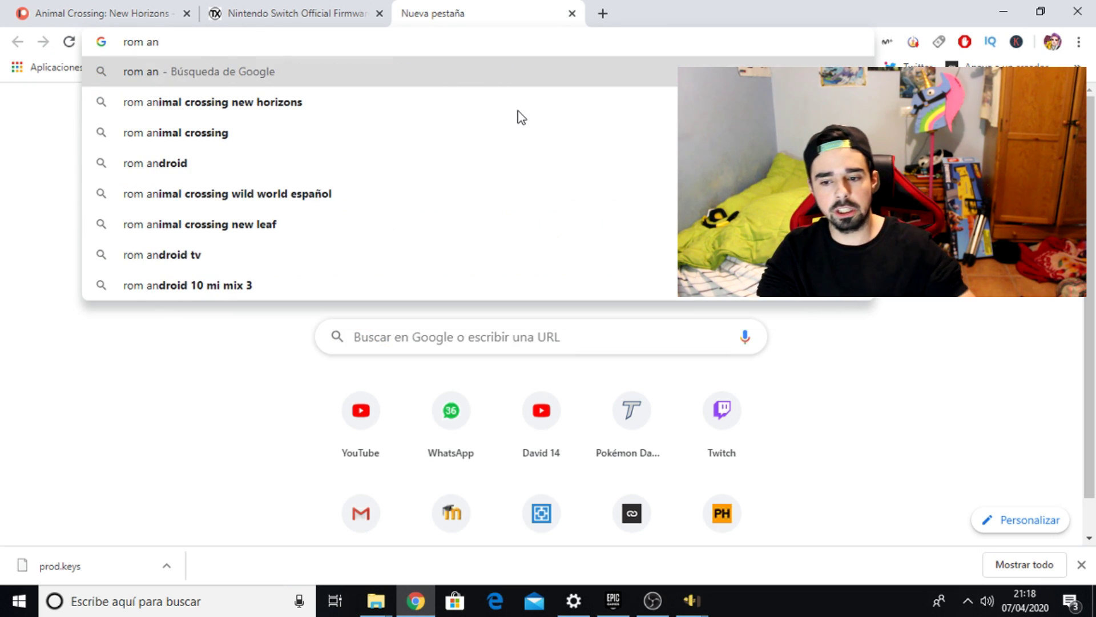
pyautogui.press('Down')
pyautogui.press('Return')
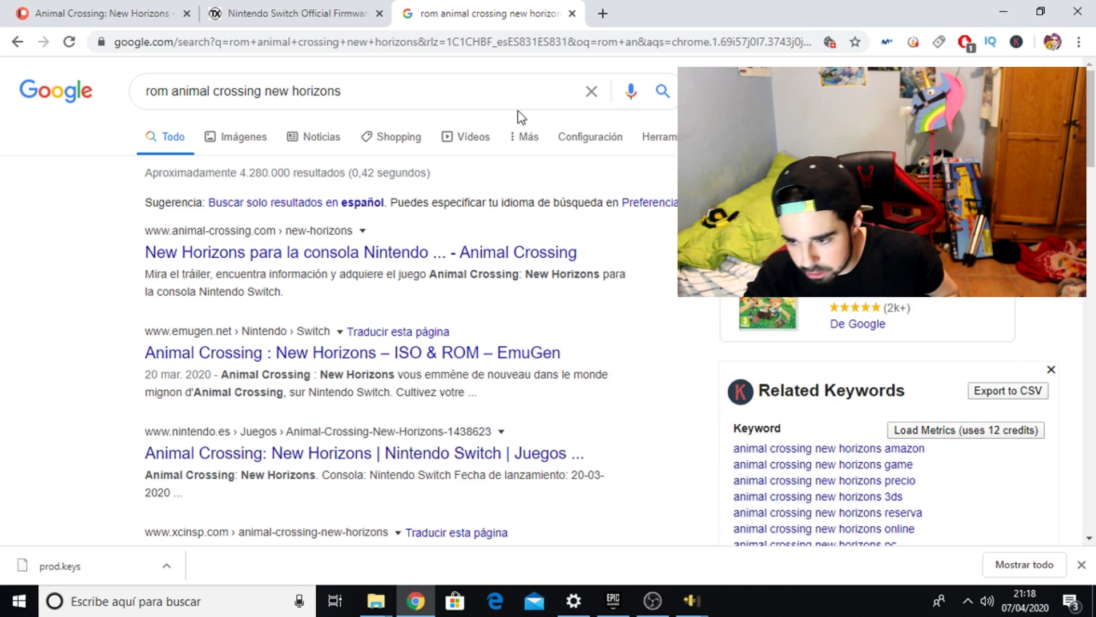
# - Look through the search results for sites offering the game, and minimize the browser to return to Ryujinx
pyautogui.scroll(-4, 590, 215)
pyautogui.scroll(4, 590, 215)
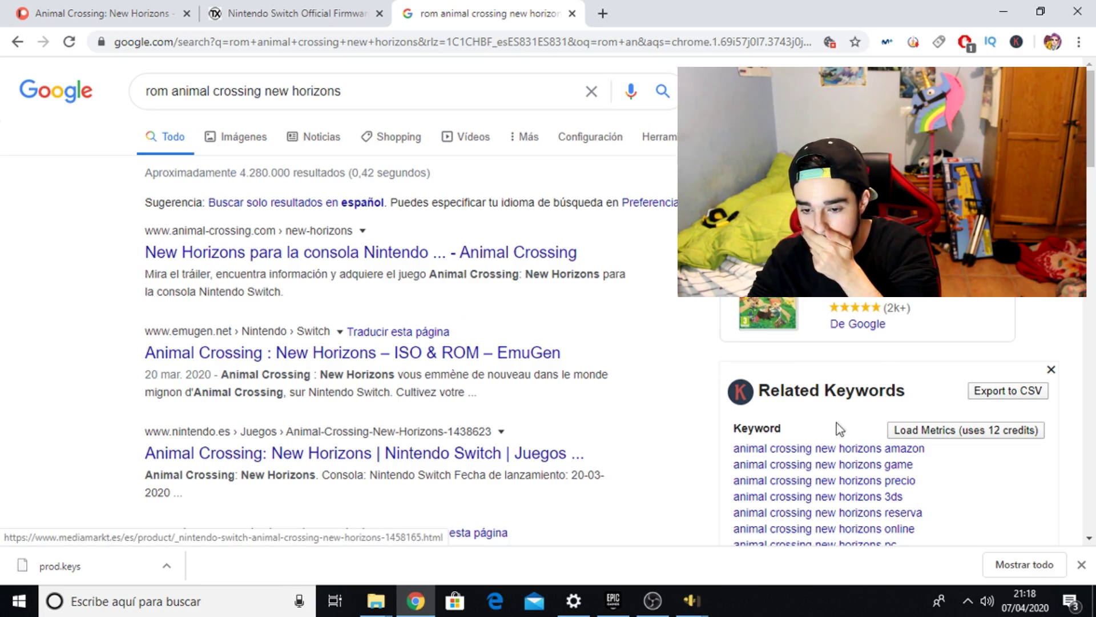
pyautogui.scroll(-1, 790, 431)
pyautogui.scroll(-5, 688, 354)
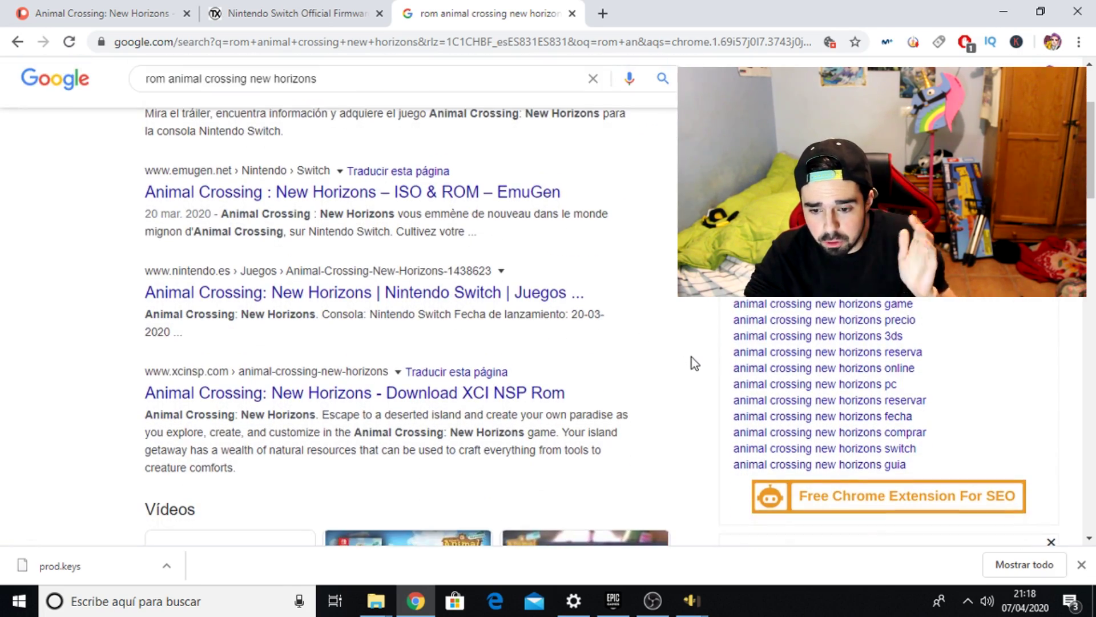
pyautogui.scroll(-7, 631, 350)
pyautogui.scroll(15, 645, 360)
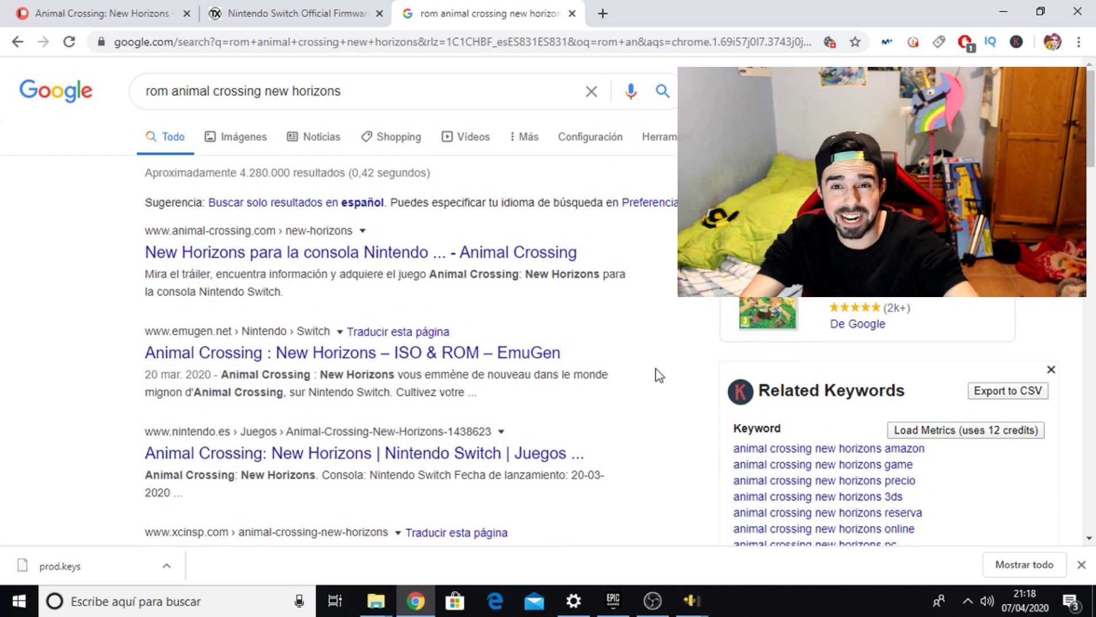
pyautogui.scroll(-4, 616, 345)
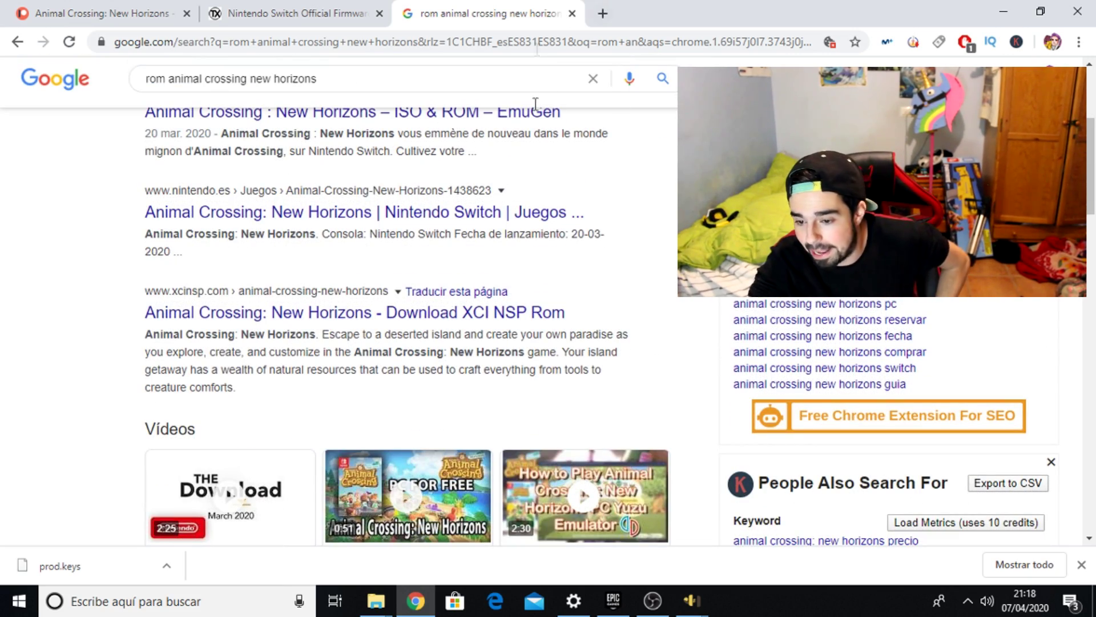
pyautogui.scroll(-5, 621, 339)
pyautogui.scroll(-7, 599, 228)
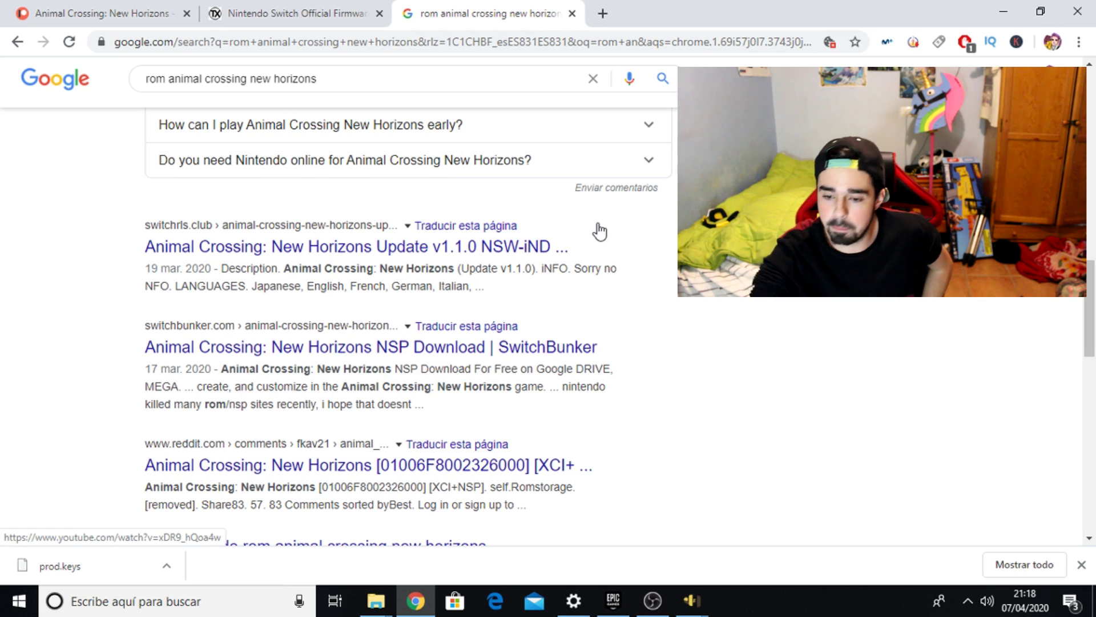
pyautogui.scroll(18, 602, 325)
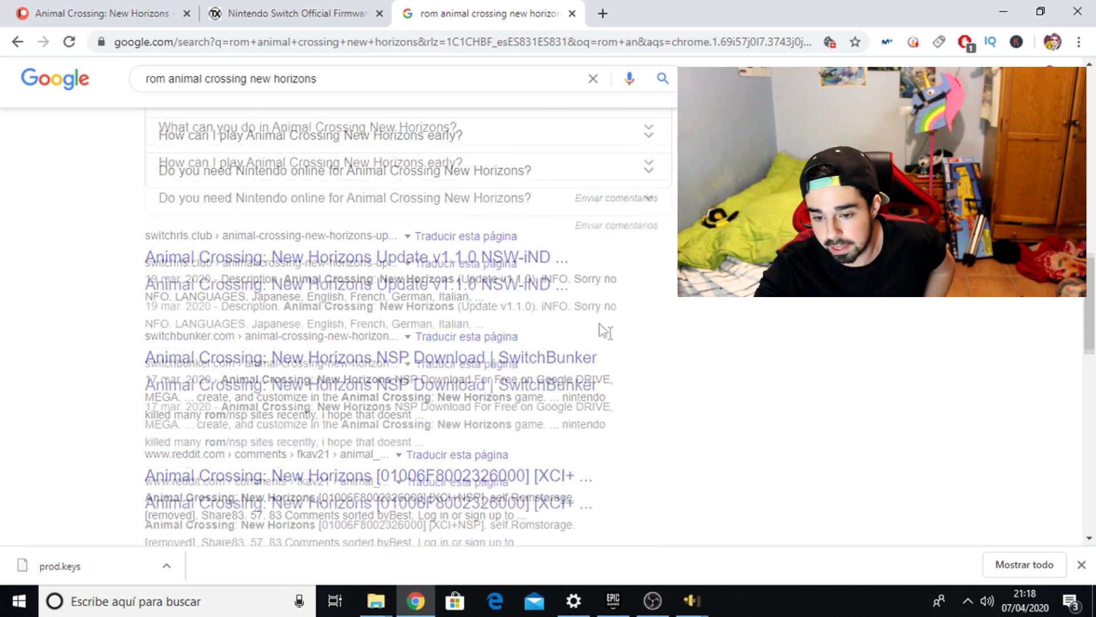
pyautogui.click(1003, 12)
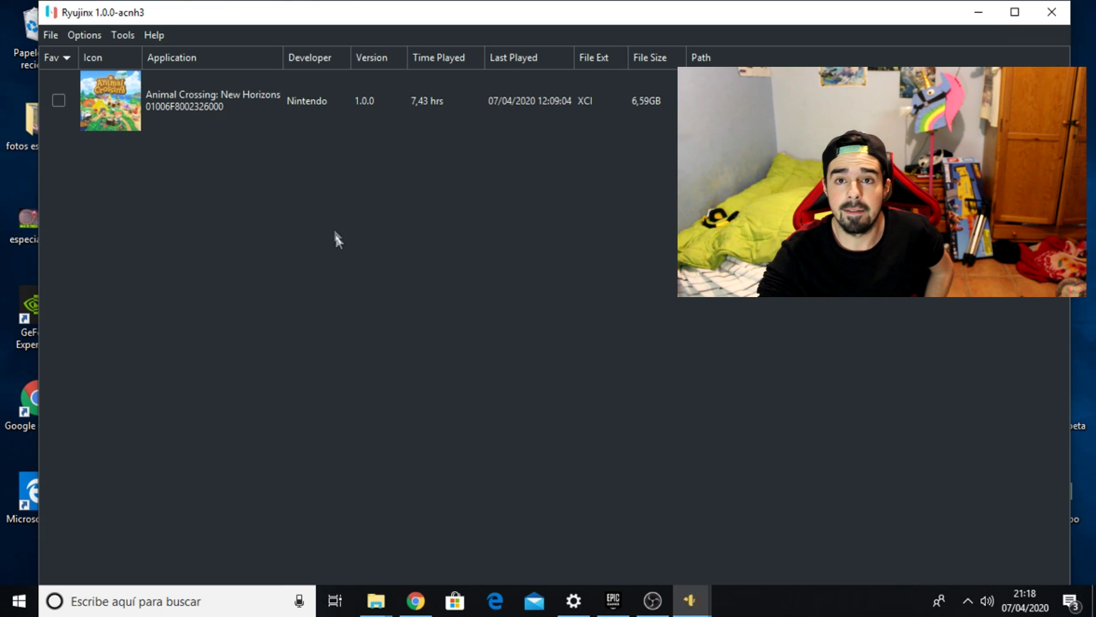